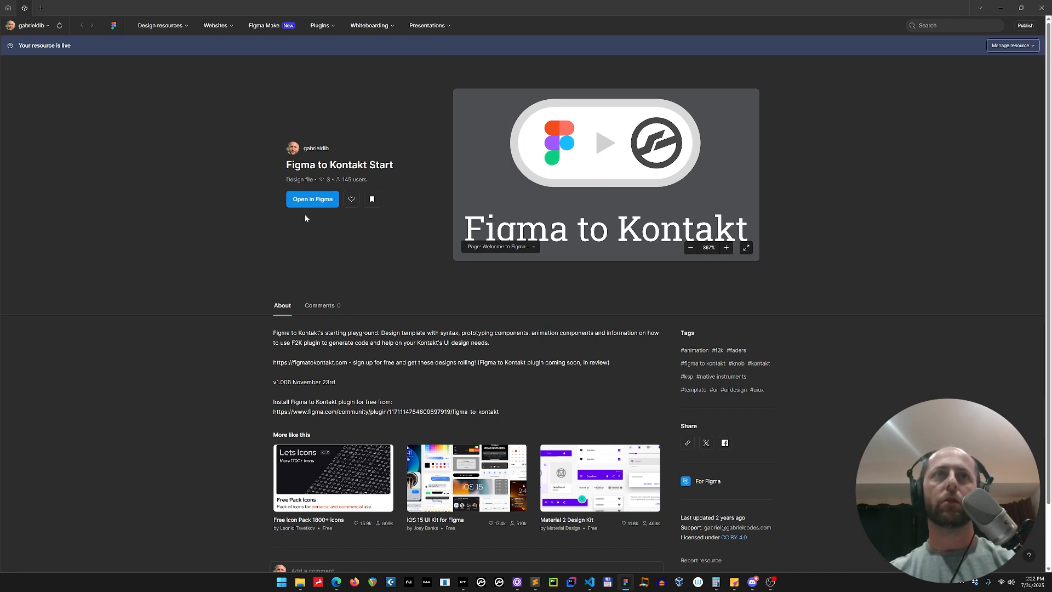
Open the Figma to Kontakt Start community file as a copy in the Vector Material drafts
click(311, 200)
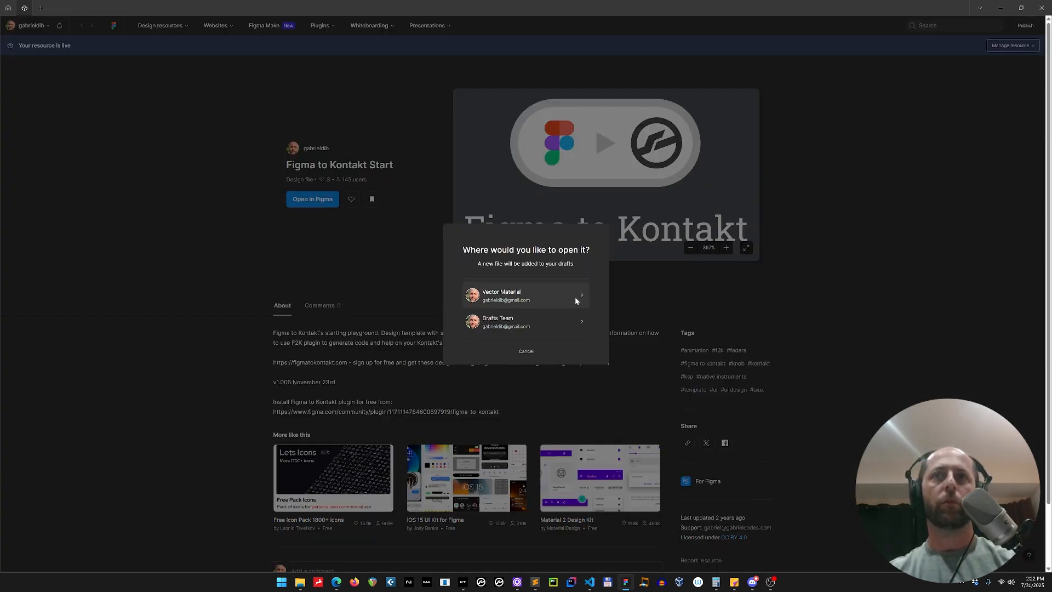
click(524, 303)
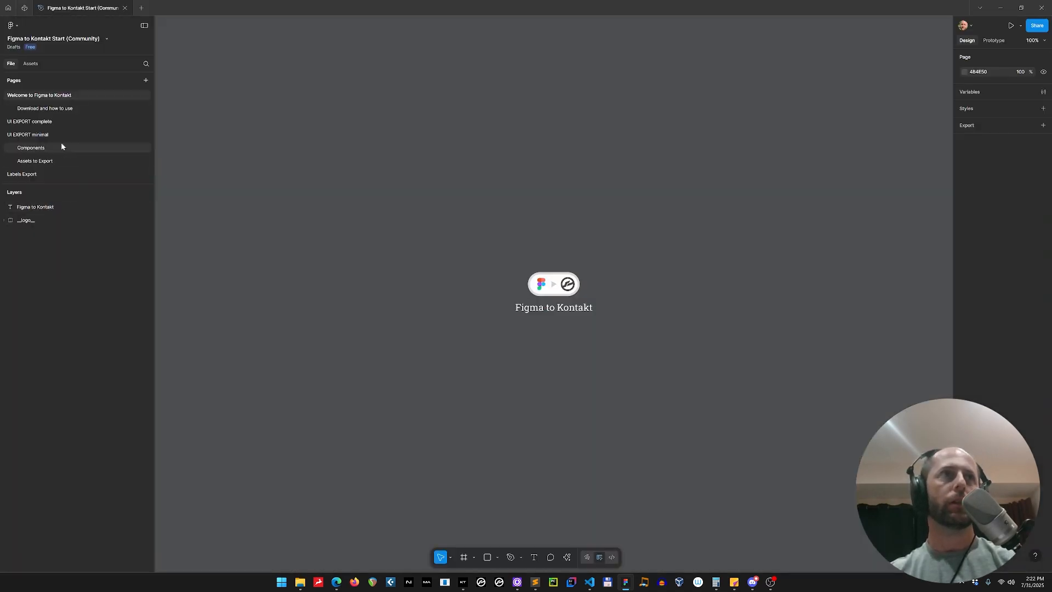
Go to the Components page and select the six knob elements in the sprite-sheet animation section
click(60, 147)
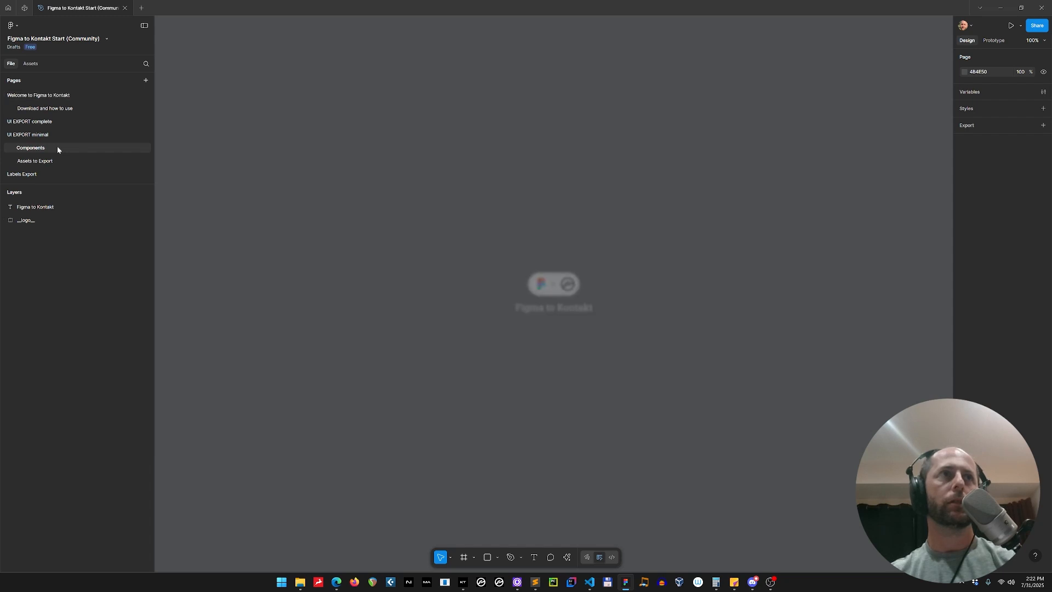
scroll(402, 333, up, 10)
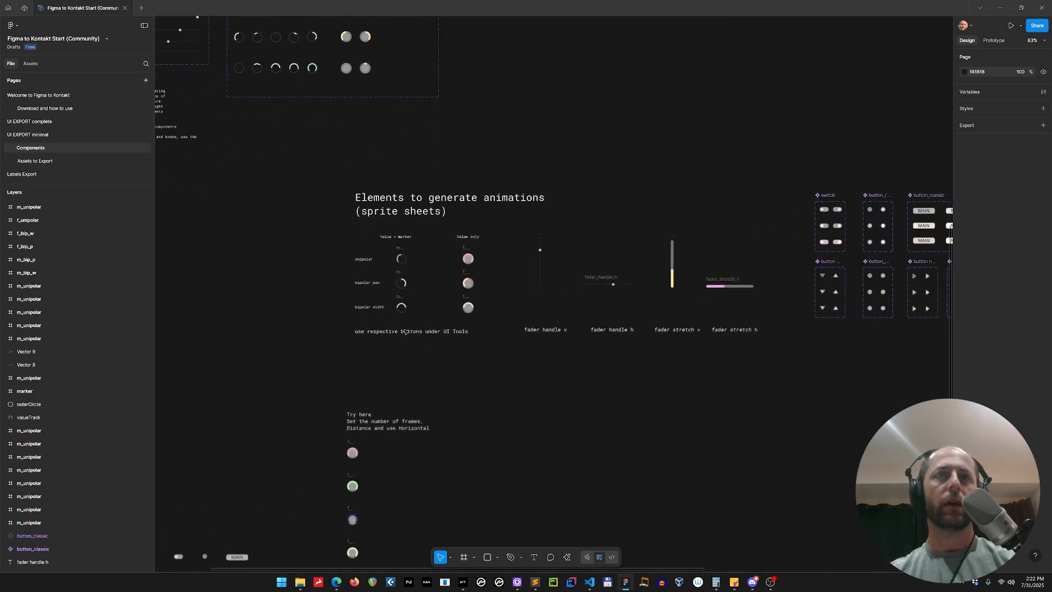
scroll(402, 333, up, 4)
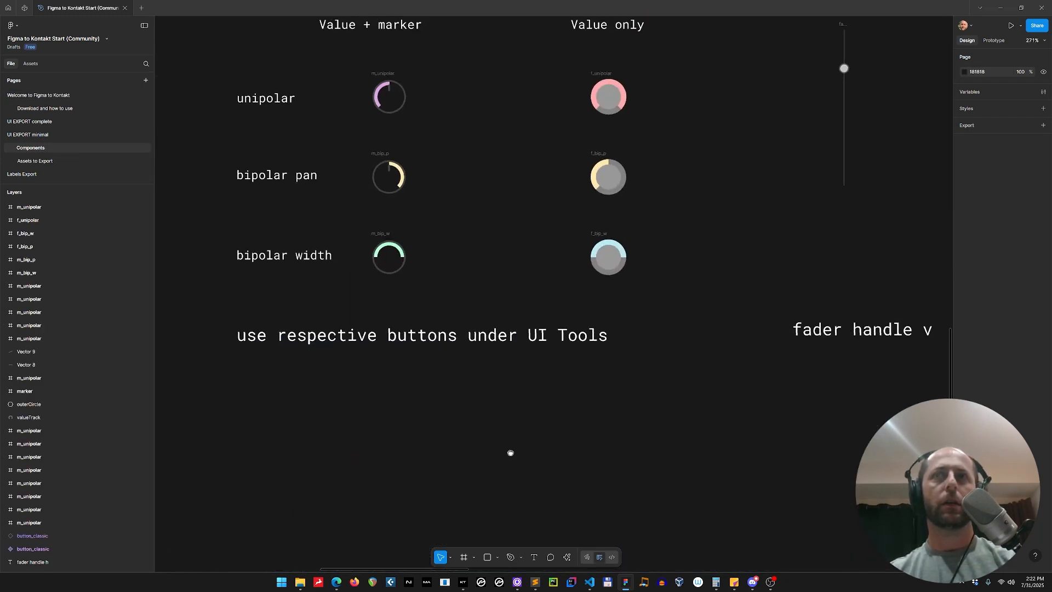
drag(298, 110, 614, 345)
scroll(608, 335, down, 3)
scroll(603, 322, down, 2)
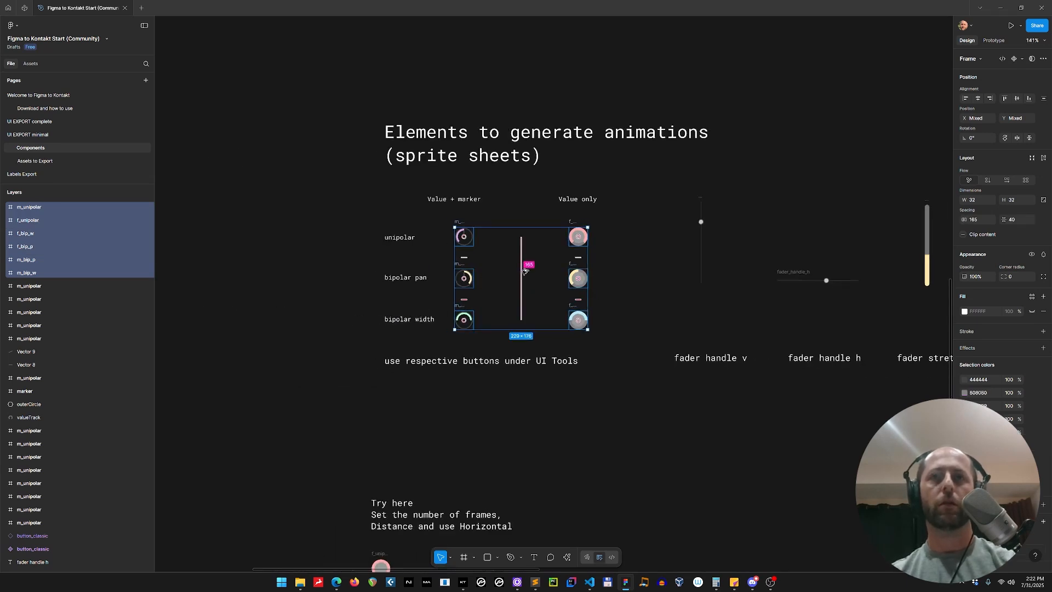
Move the knob elements into an empty area, placing the value-only knobs in a column beneath the marker knobs
alt+drag(538, 257, 459, 326)
drag(466, 266, 547, 439)
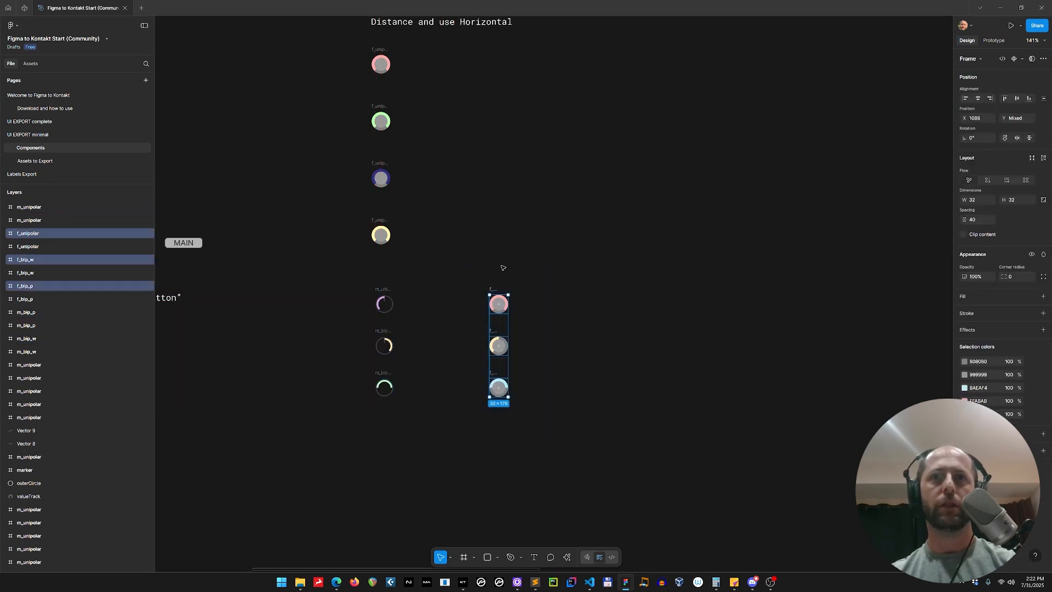
drag(501, 306, 392, 449)
Examine the m_unipolar knob's layer structure, selecting its marker and valueTrack layers in turn
scroll(474, 361, down, 3)
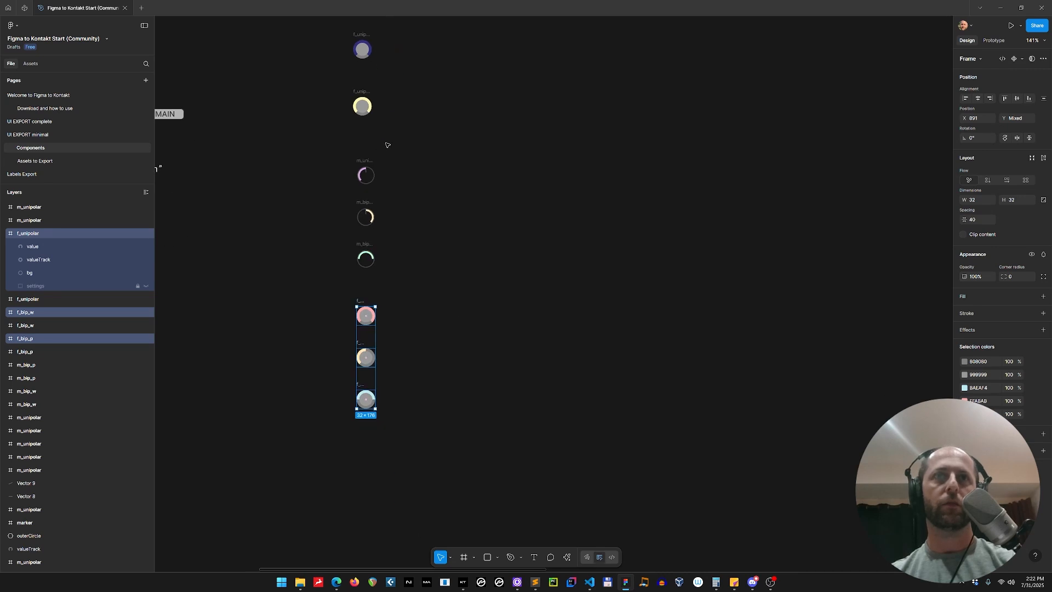
drag(337, 152, 464, 503)
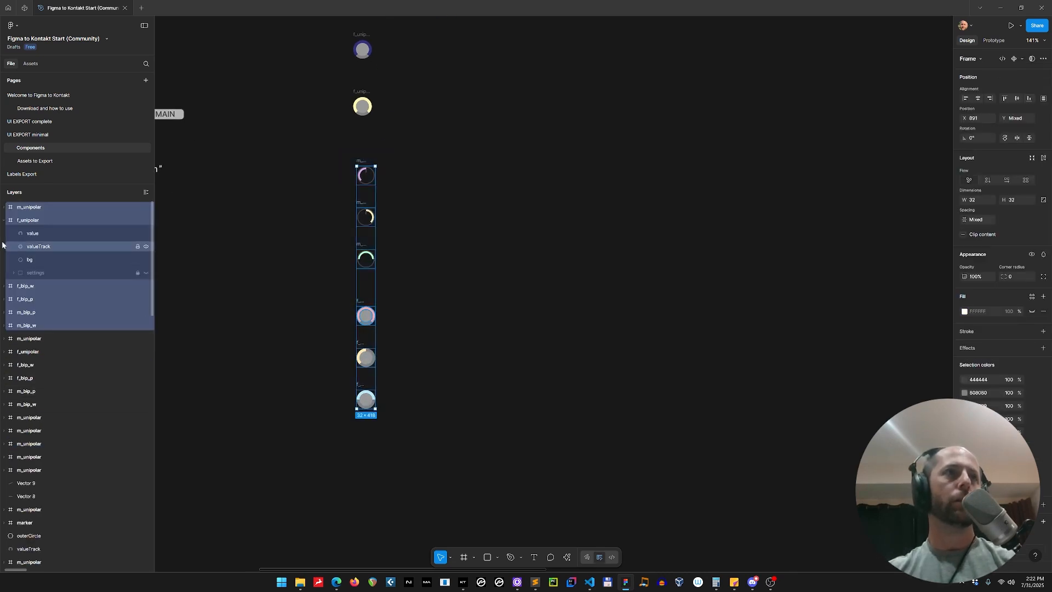
click(5, 221)
click(7, 208)
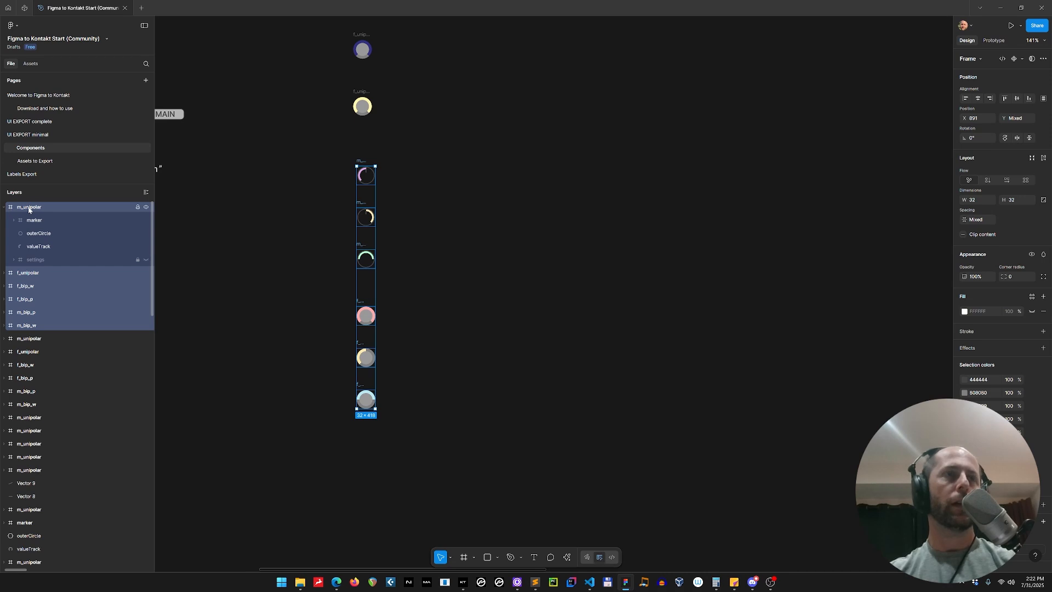
drag(336, 145, 400, 193)
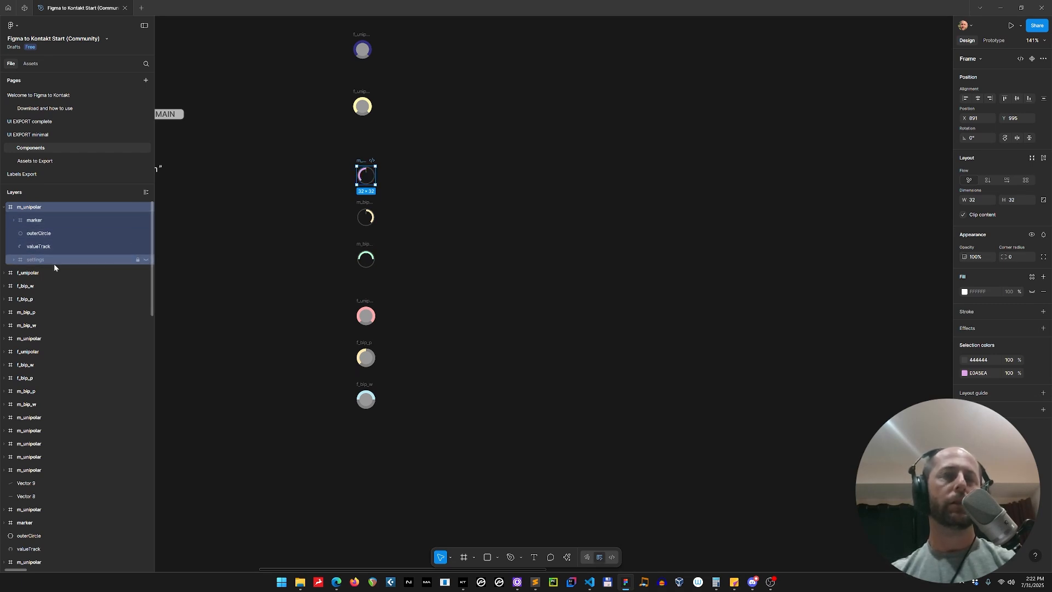
click(54, 247)
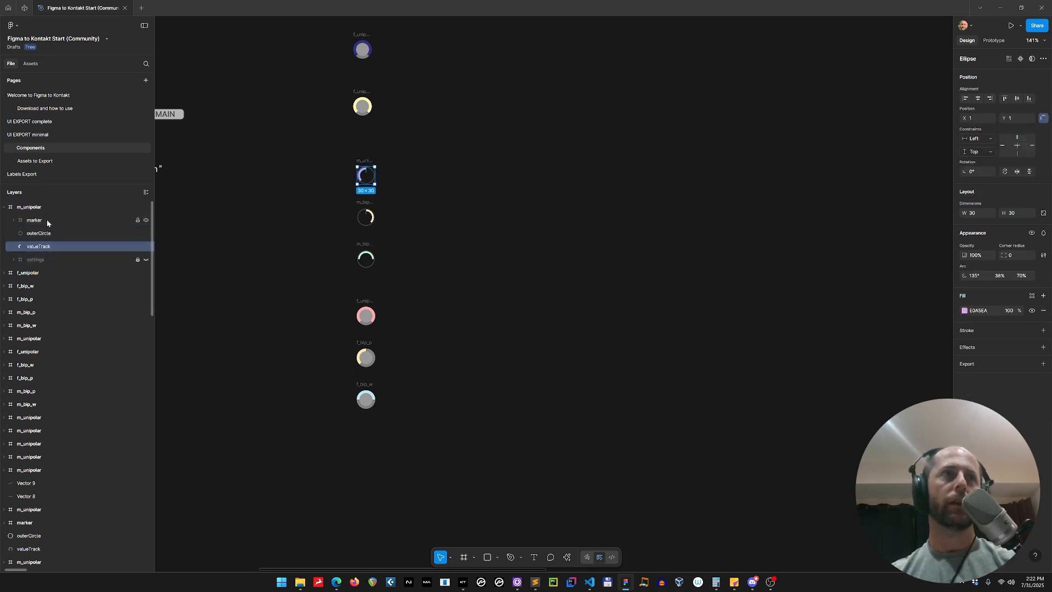
shift+click(47, 222)
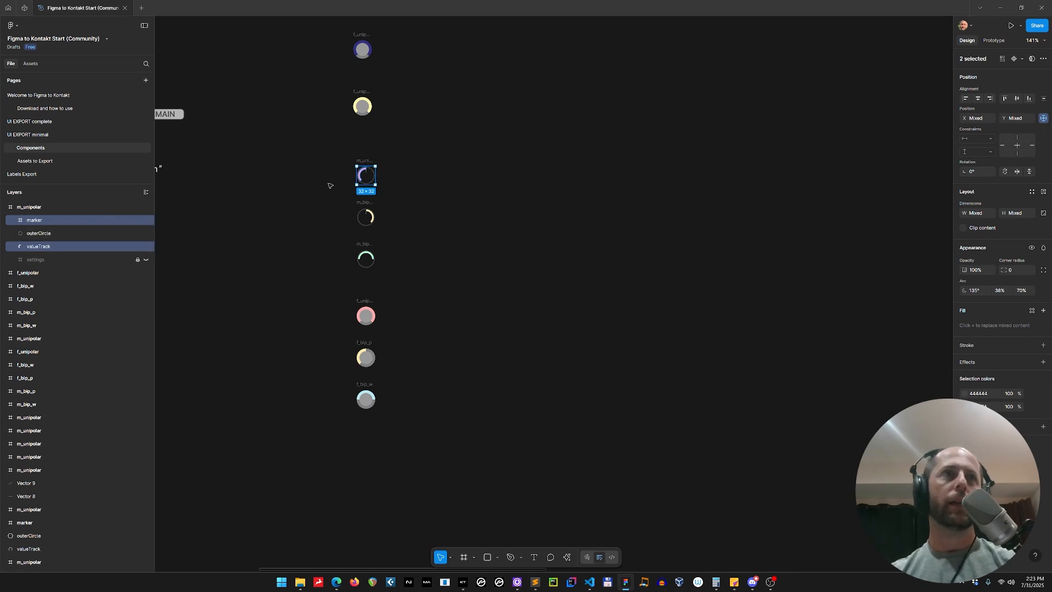
click(61, 207)
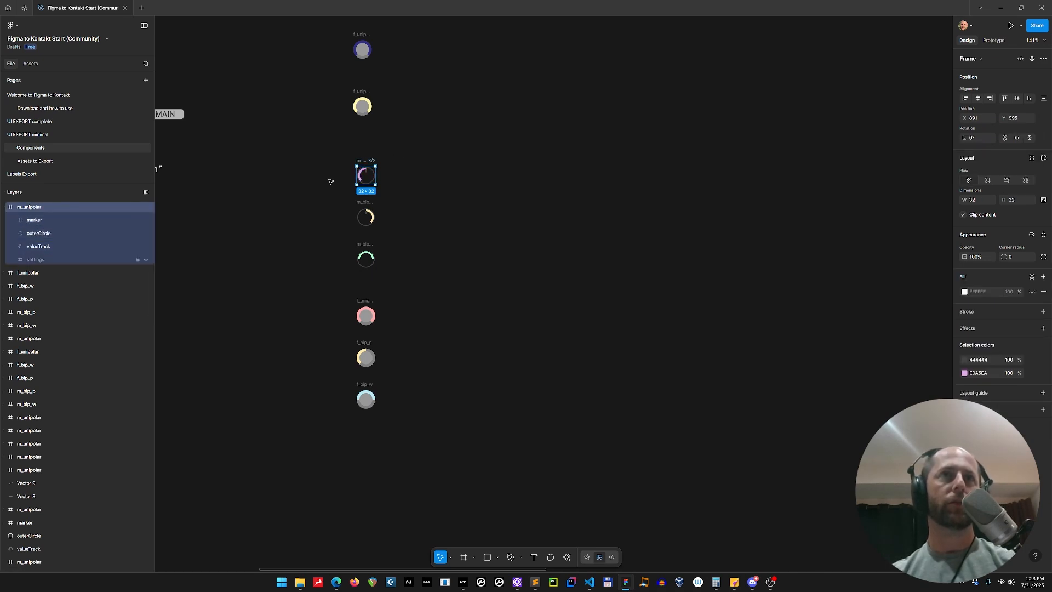
click(31, 221)
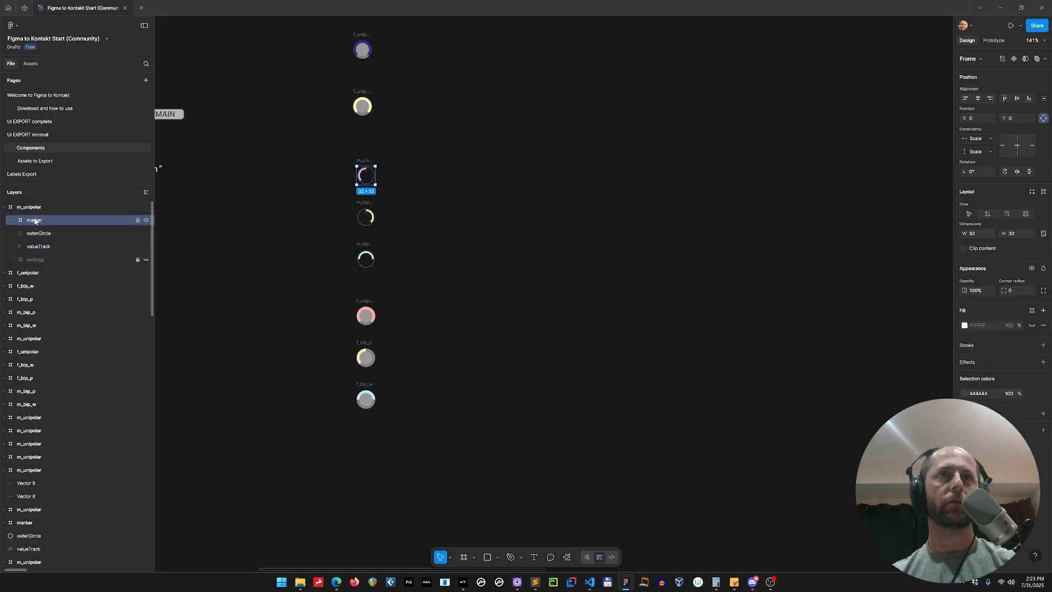
click(57, 247)
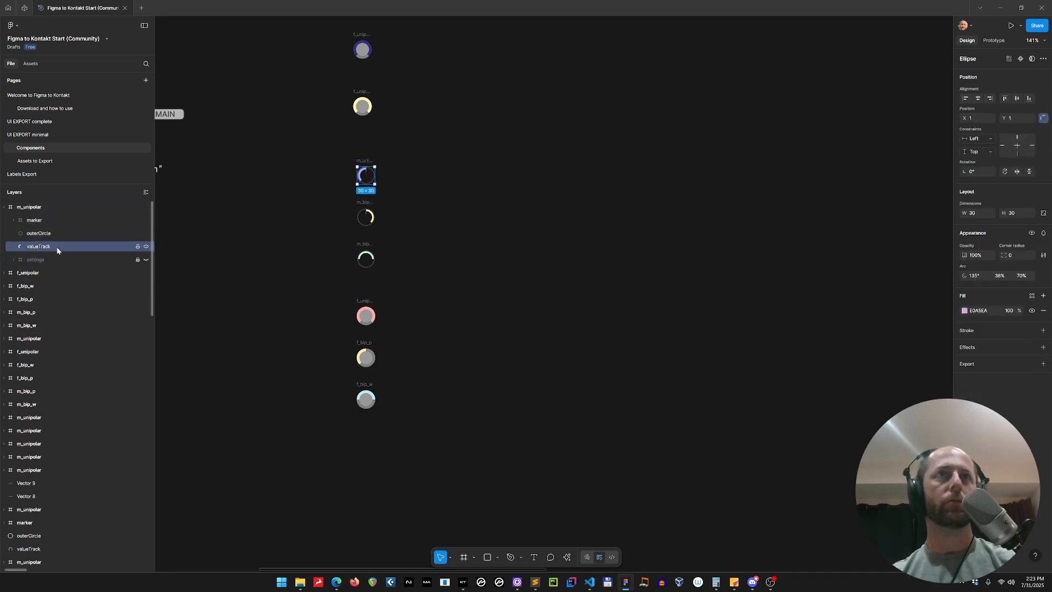
scroll(363, 159, up, 3)
scroll(364, 159, up, 6)
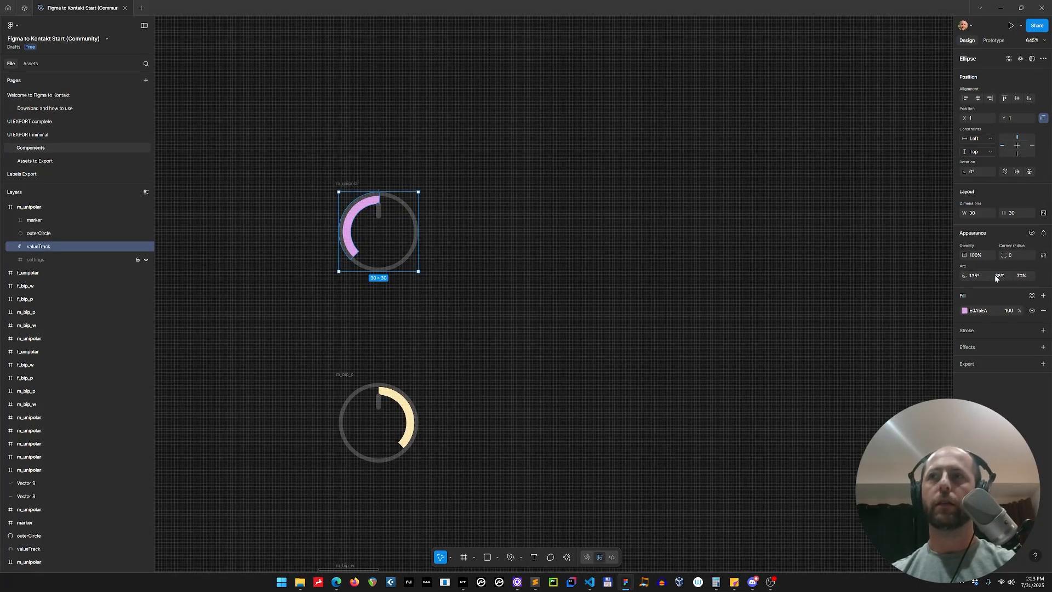
click(45, 220)
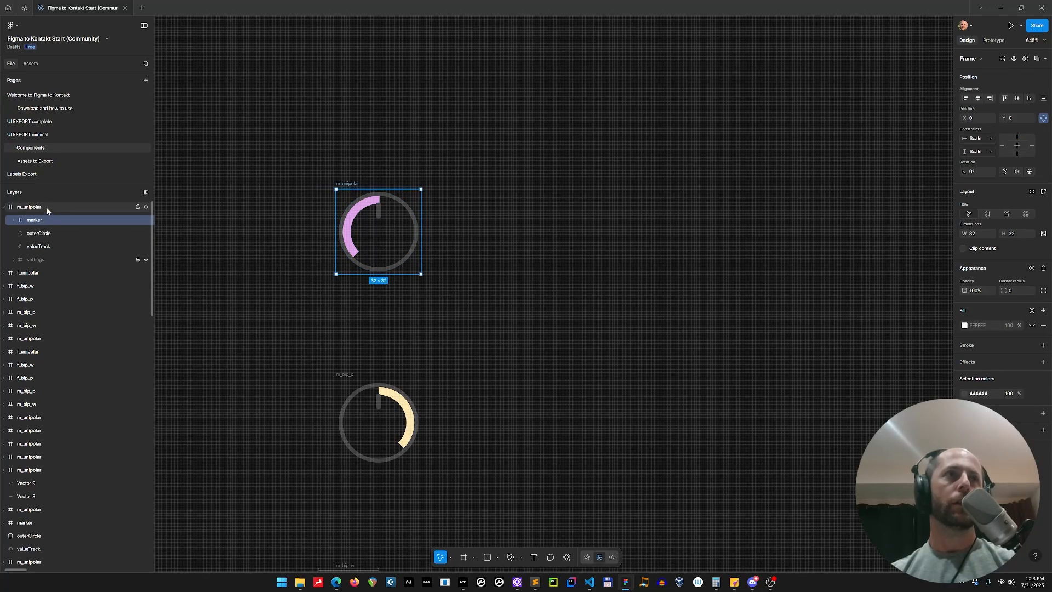
click(47, 208)
click(46, 221)
scroll(378, 267, down, 5)
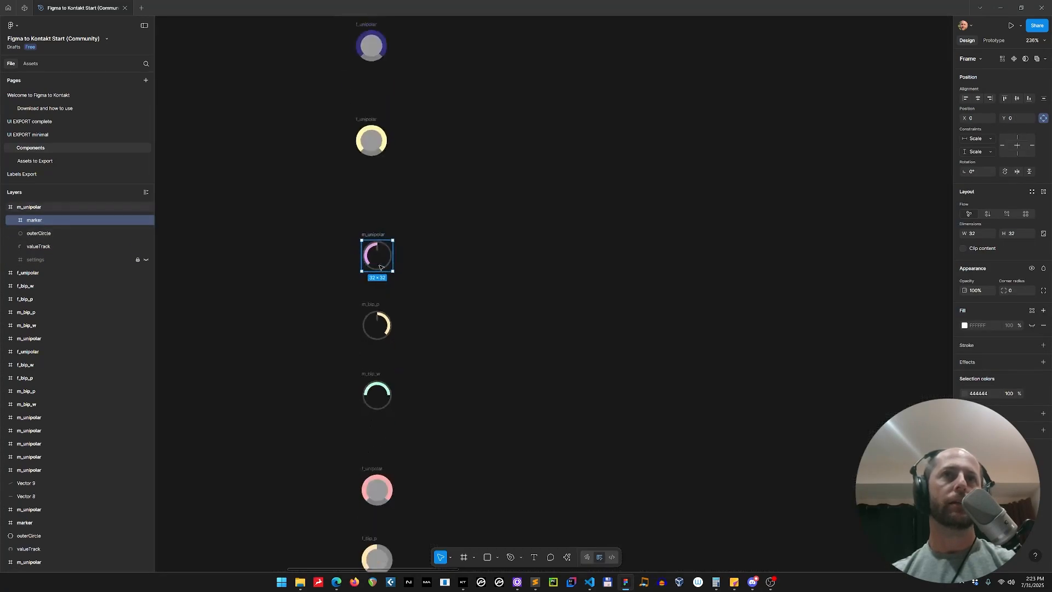
scroll(379, 267, up, 5)
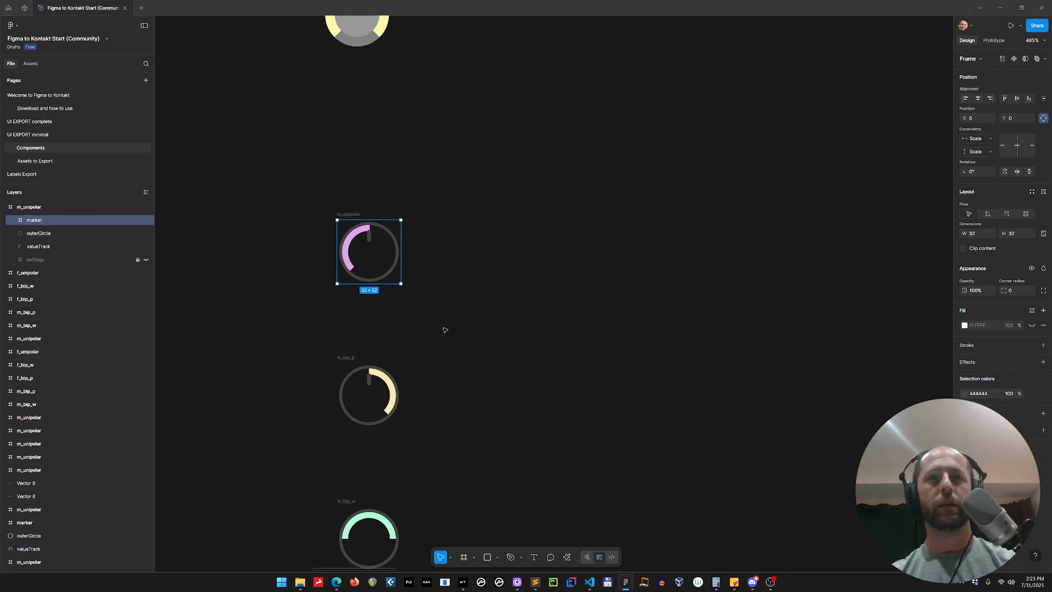
Launch the Figma to Kontakt plugin through the quick-actions search
scroll(444, 329, down, 5)
scroll(520, 398, down, 1)
mouse_move(549, 416)
mouse_down()
mouse_move(469, 298)
mouse_move(407, 282)
mouse_move(411, 247)
mouse_up()
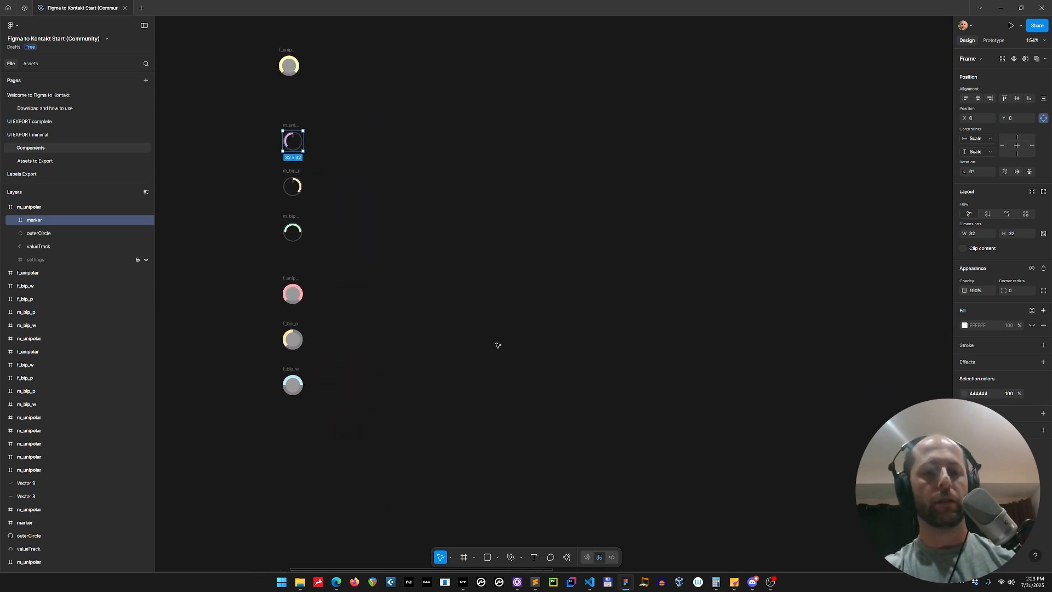
key(ctrl+k)
text(figm)
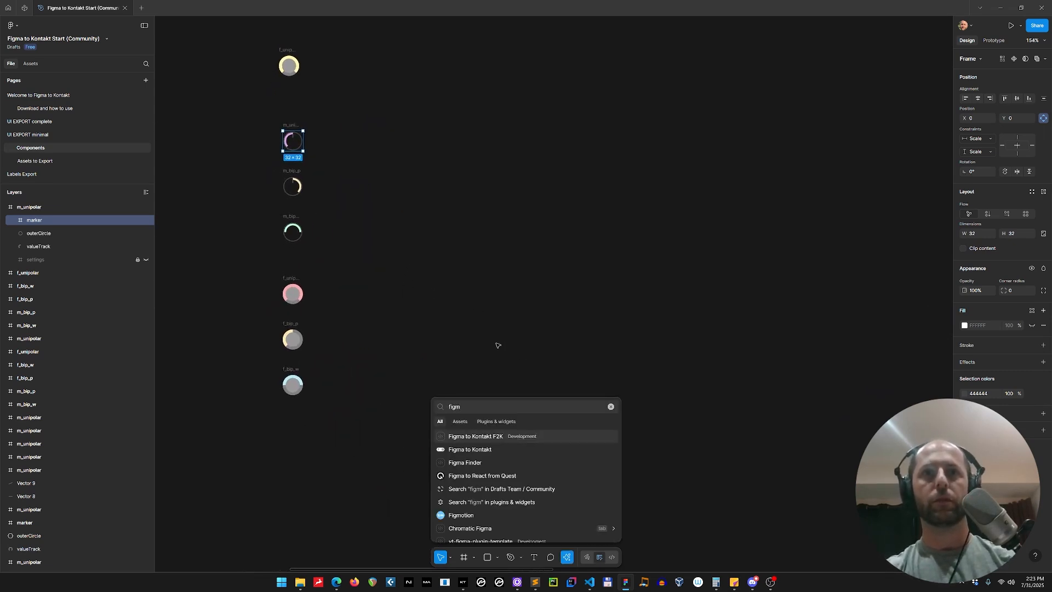
key(Down)
key(Return)
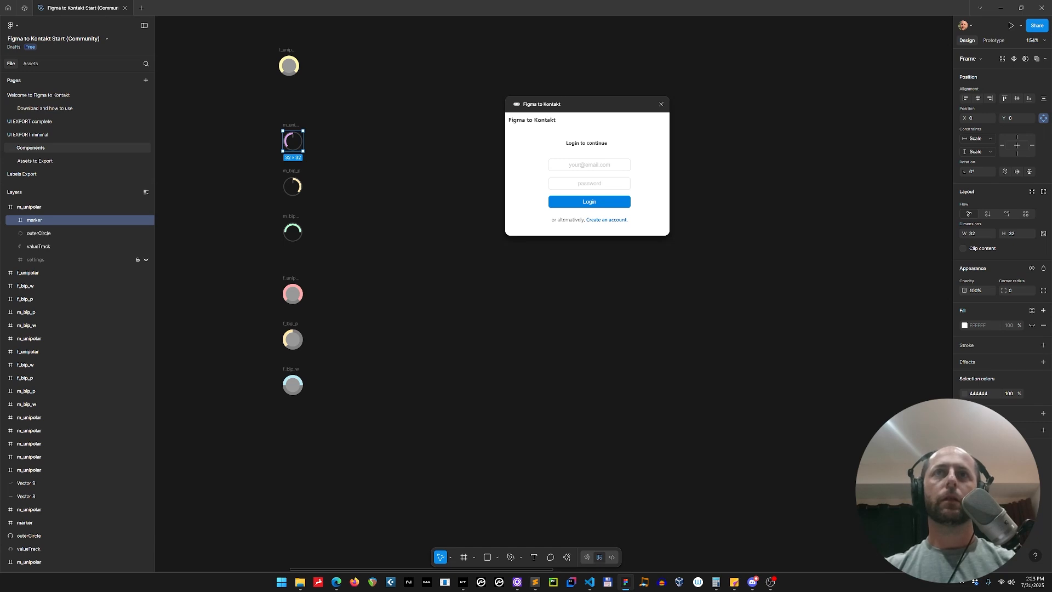
Log in to the plugin and open the Animation Tools section under UI Tools
click(587, 204)
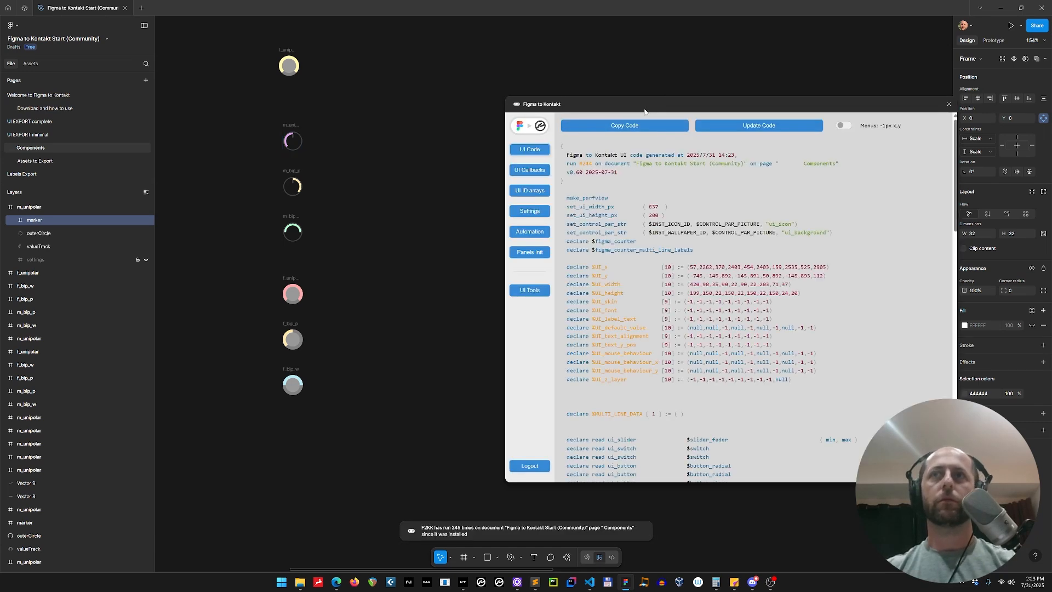
drag(644, 111, 620, 180)
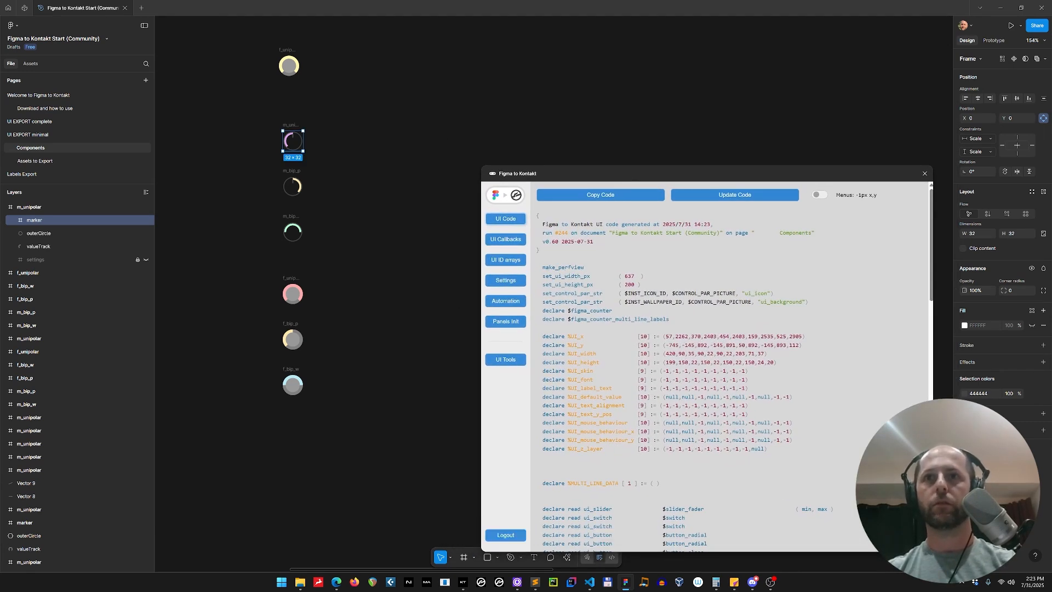
click(510, 364)
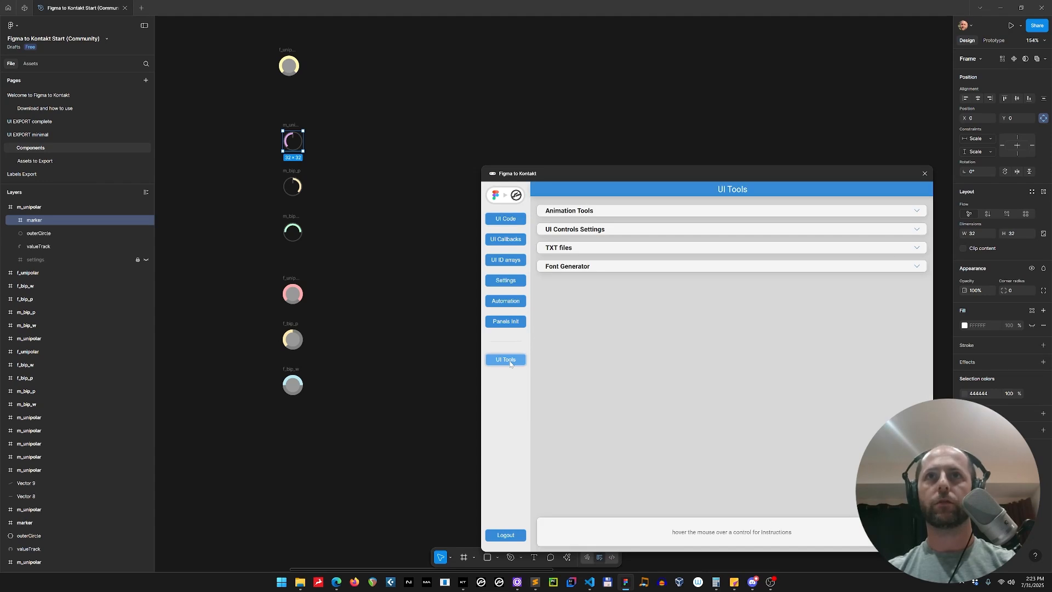
click(574, 210)
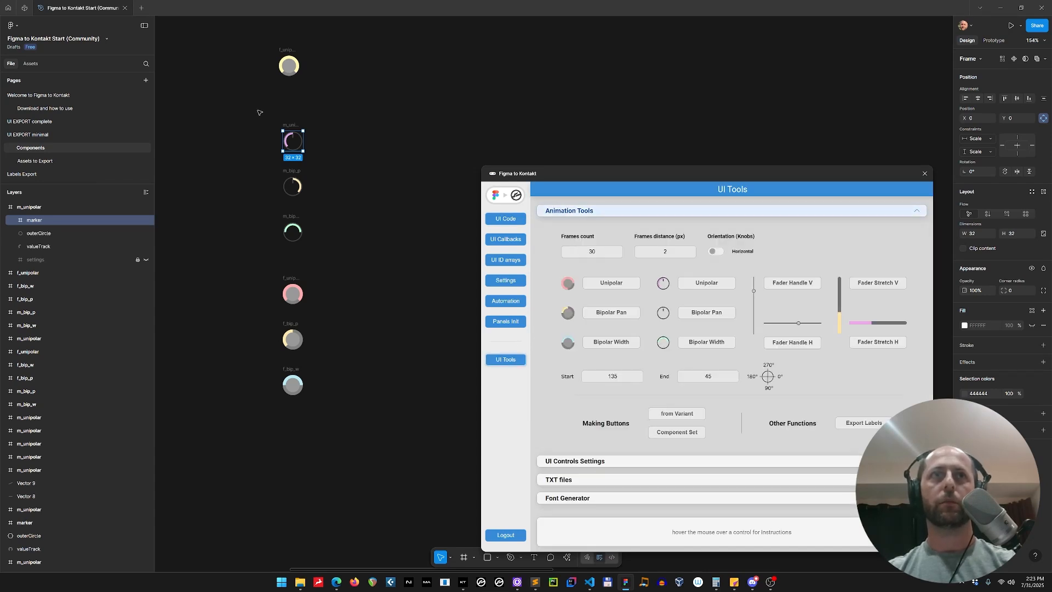
Select the f_unipolar knob and generate a 30-frame value-only Unipolar sprite sheet with 2 px frame spacing
click(416, 382)
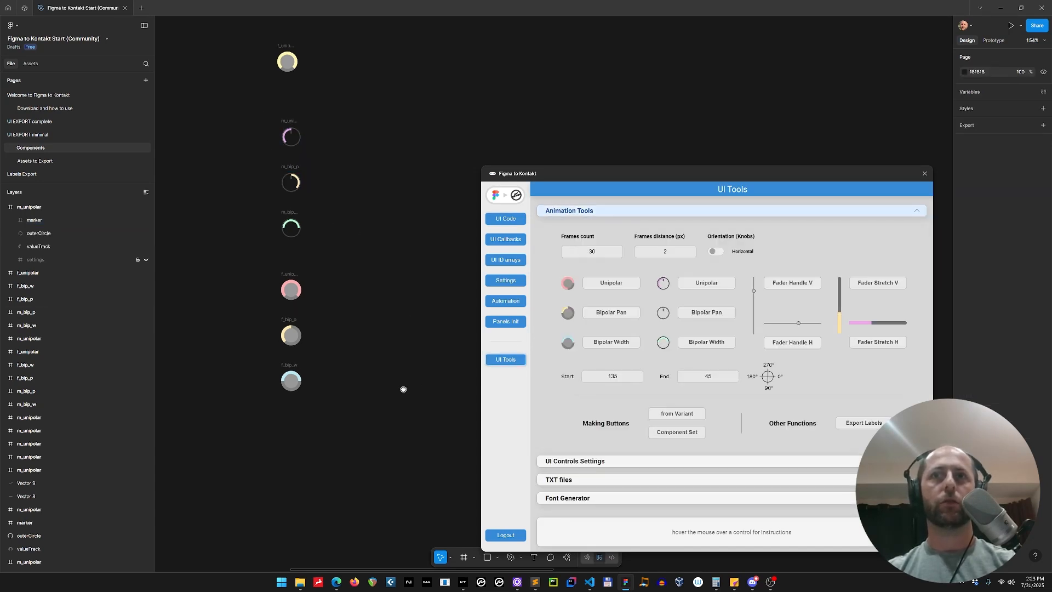
mouse_move(403, 387)
mouse_down()
mouse_move(360, 336)
mouse_move(361, 317)
mouse_up()
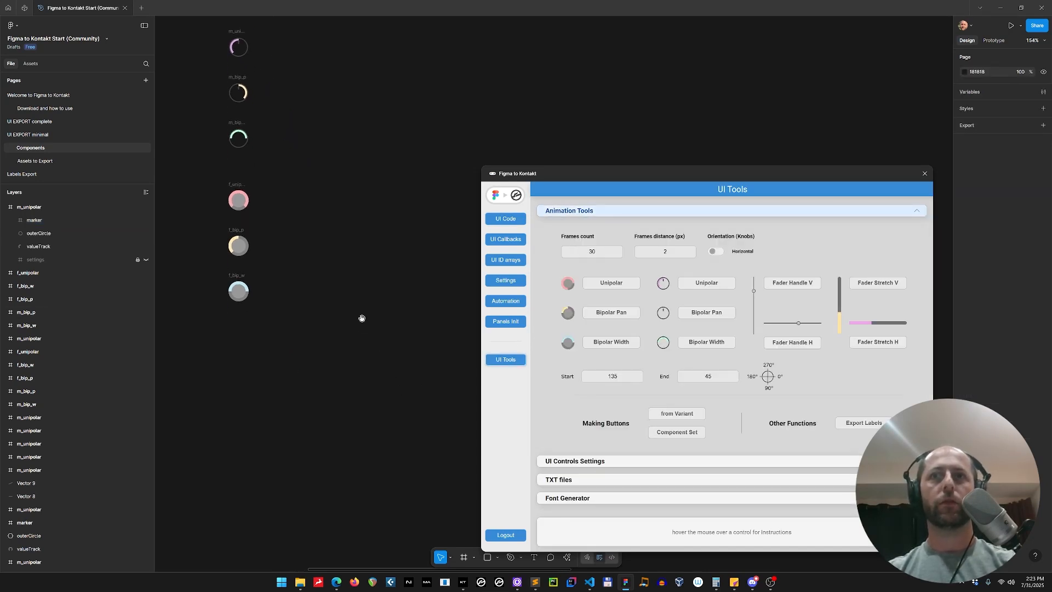
click(239, 184)
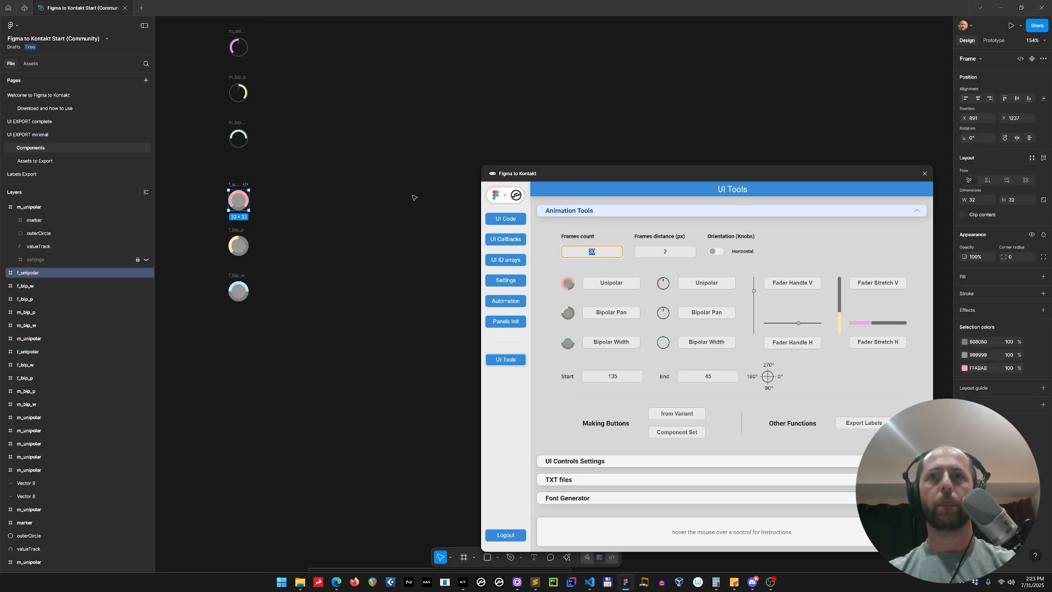
scroll(395, 214, down, 2)
scroll(397, 205, down, 3)
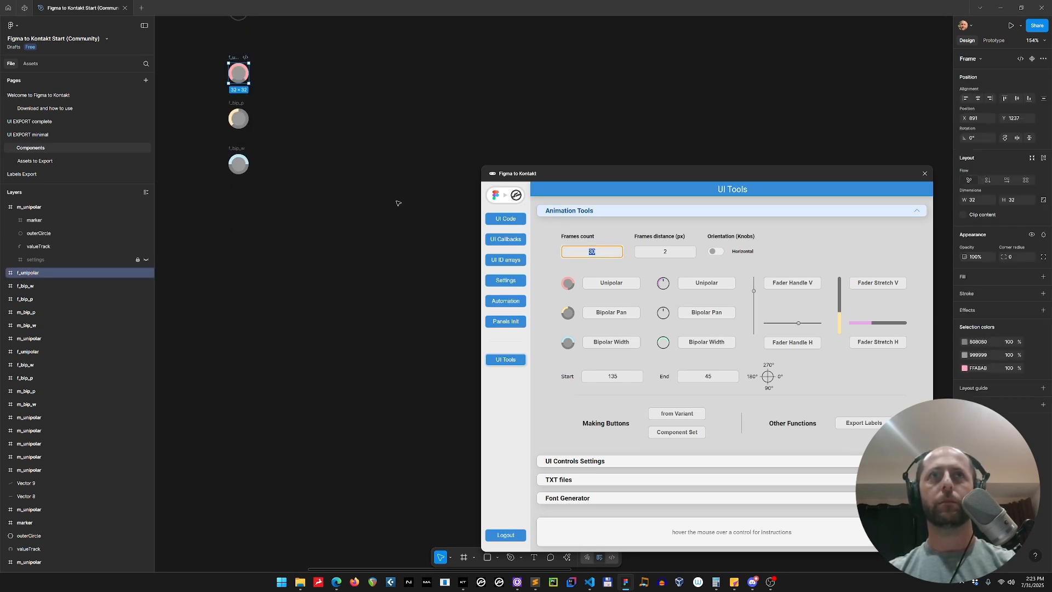
click(666, 253)
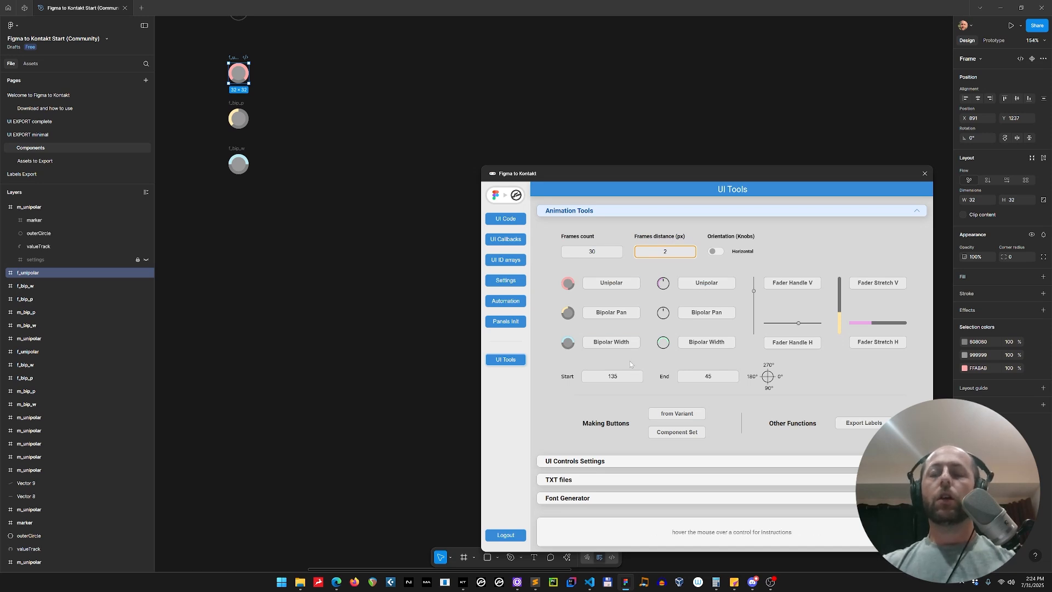
click(606, 285)
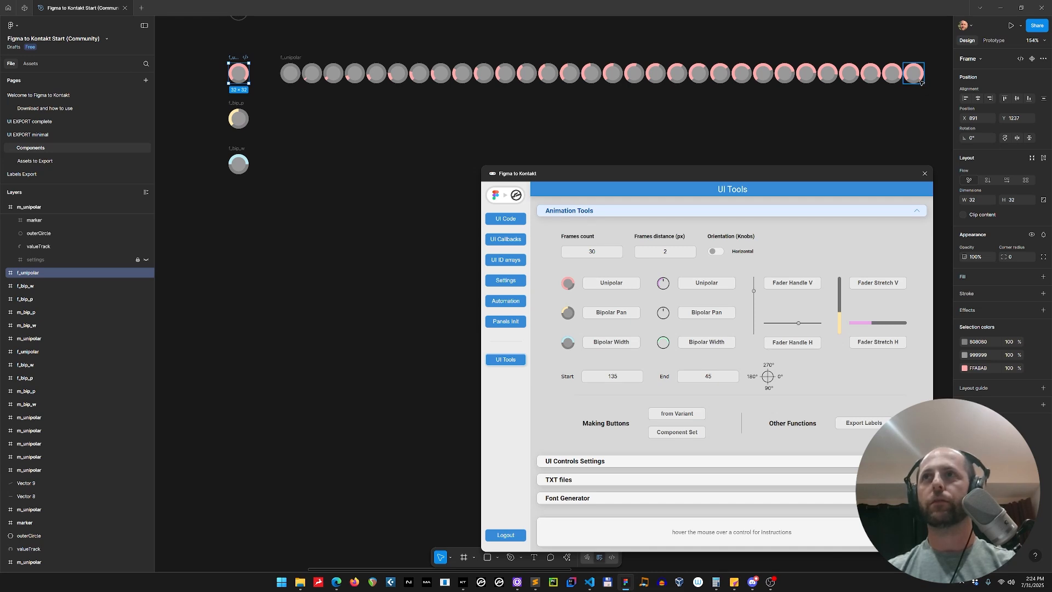
Select the generated f_unipolar sprite sheet and delete it
click(300, 57)
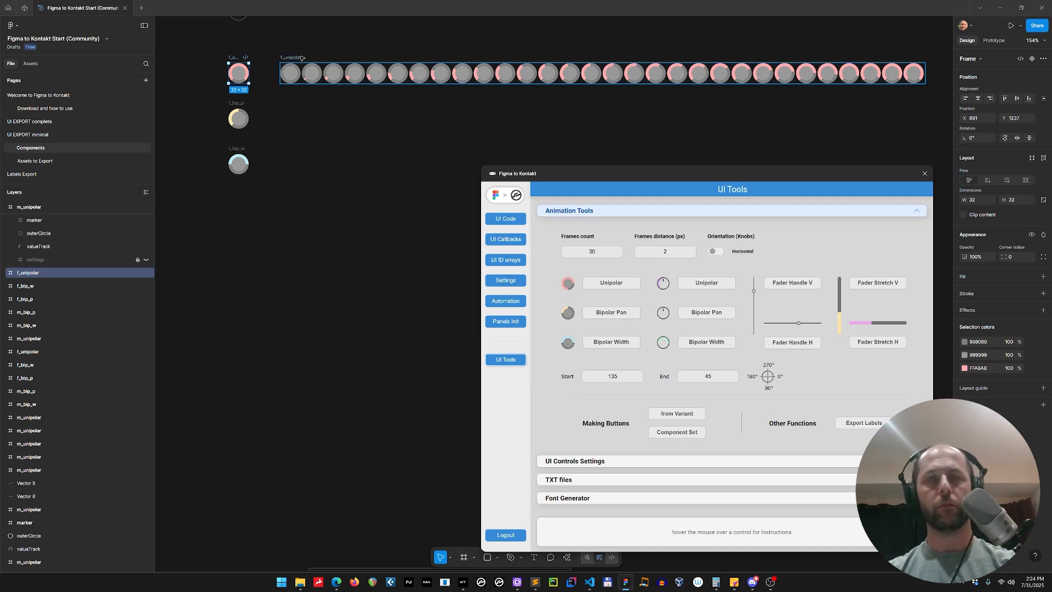
click(612, 375)
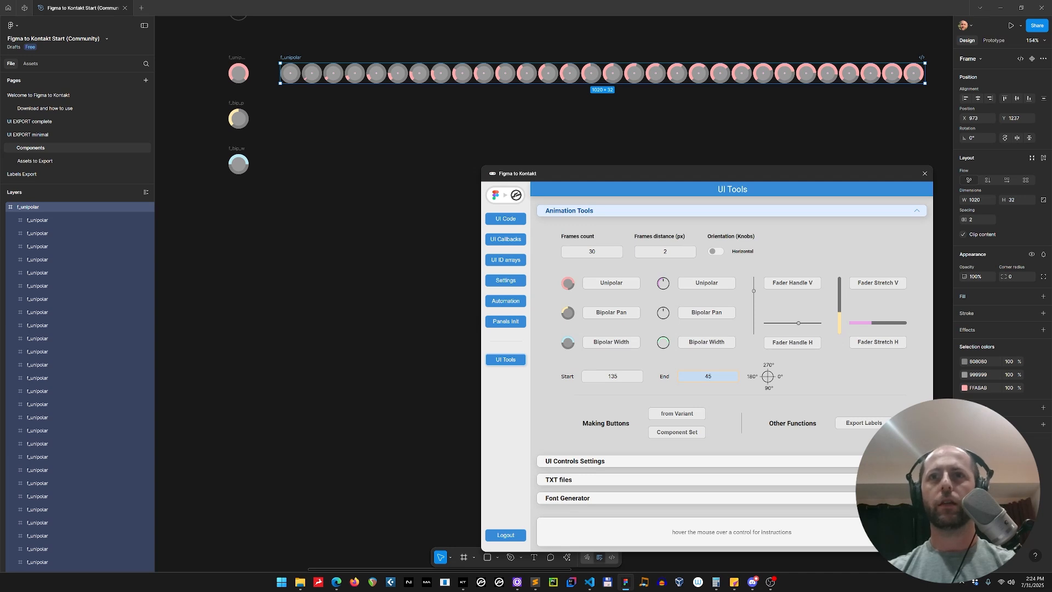
click(310, 54)
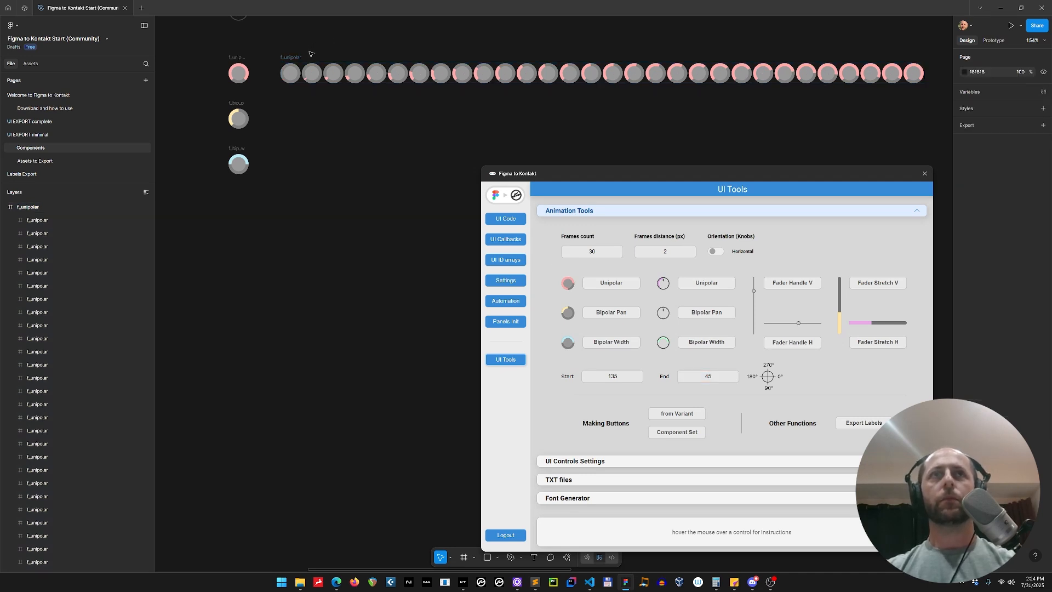
click(298, 57)
click(300, 56)
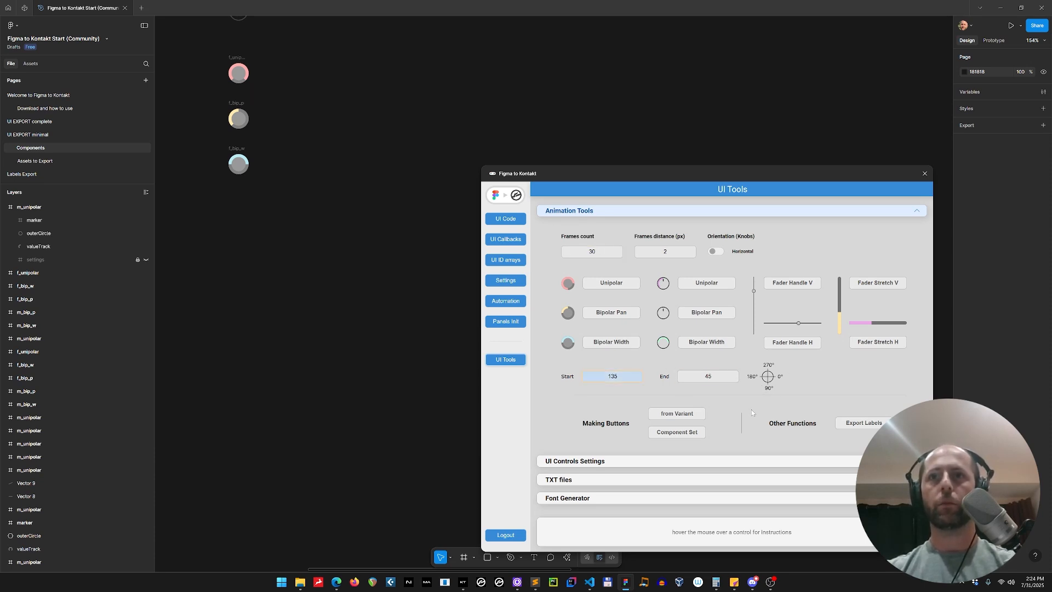
drag(695, 175, 697, 178)
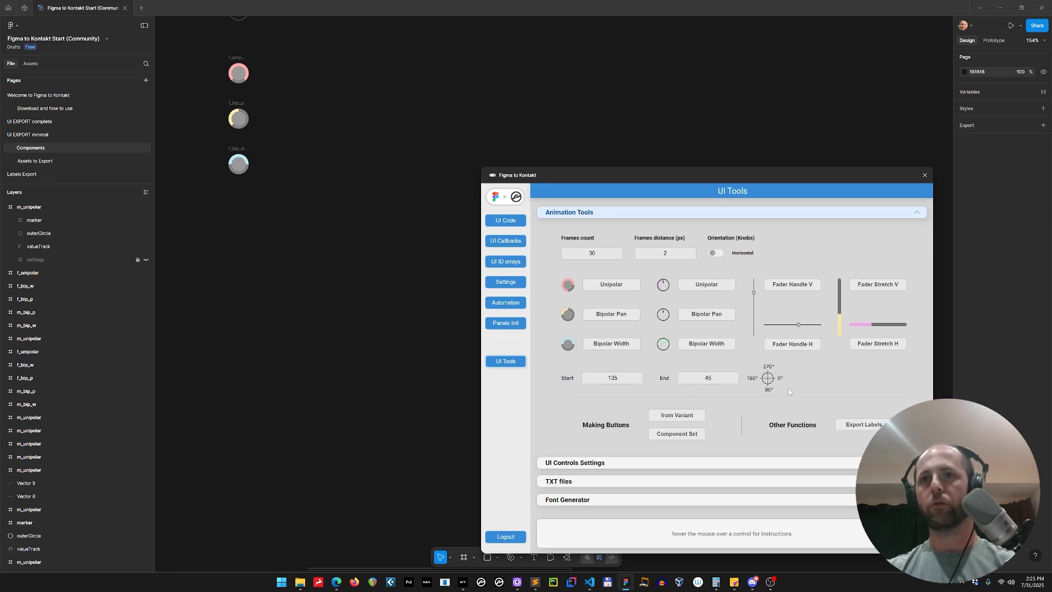
Generate a Unipolar sprite sheet again from the f_unipolar knob with start 135 and end 45
click(239, 73)
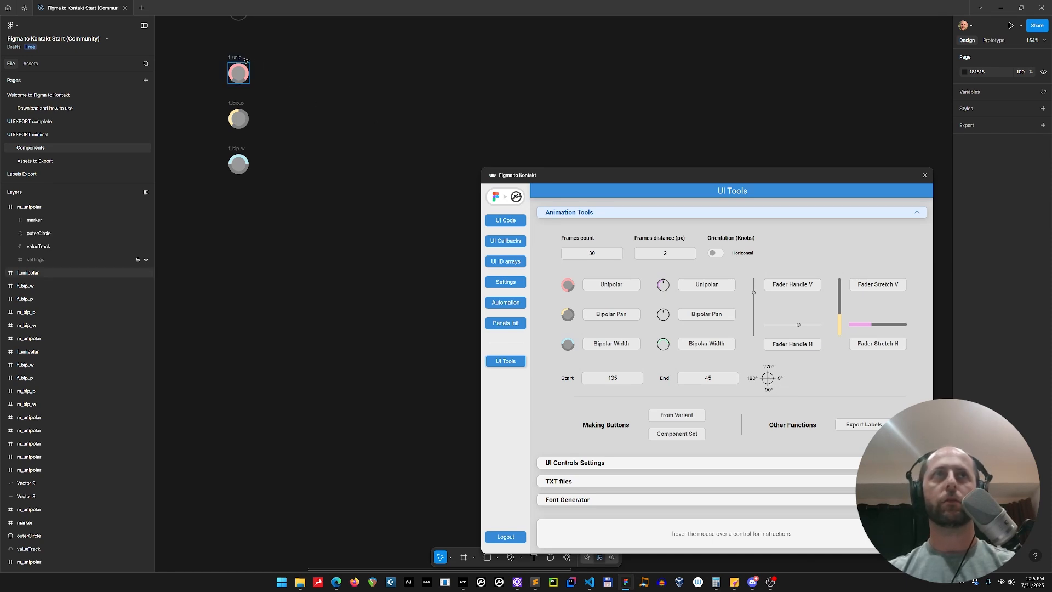
click(603, 287)
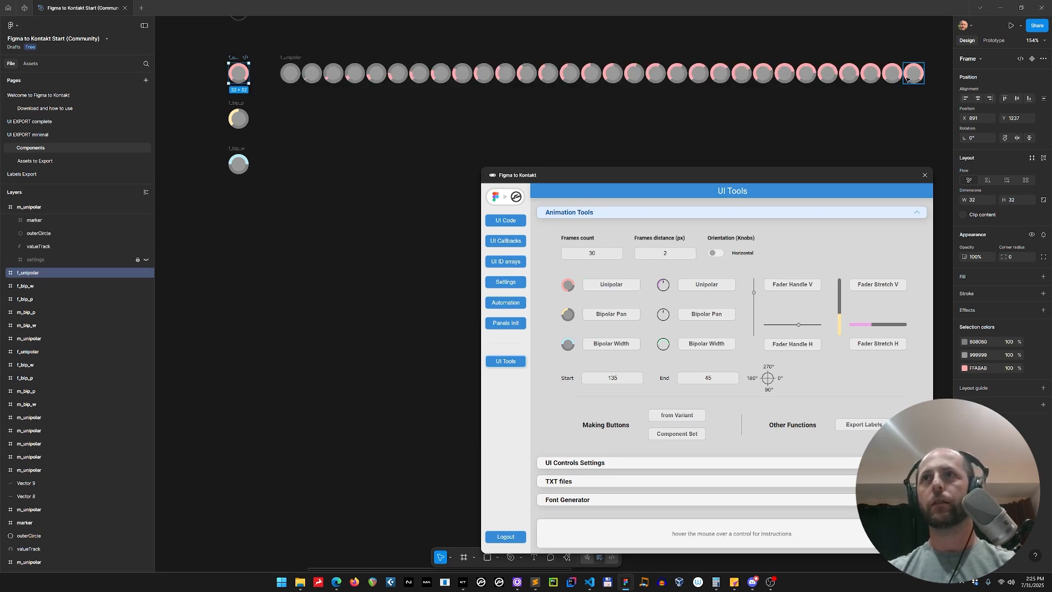
Zoom into the last frame and overlay a 32 px square rotated -45° at 50% opacity, then delete it
drag(917, 75, 322, 192)
scroll(310, 191, up, 10)
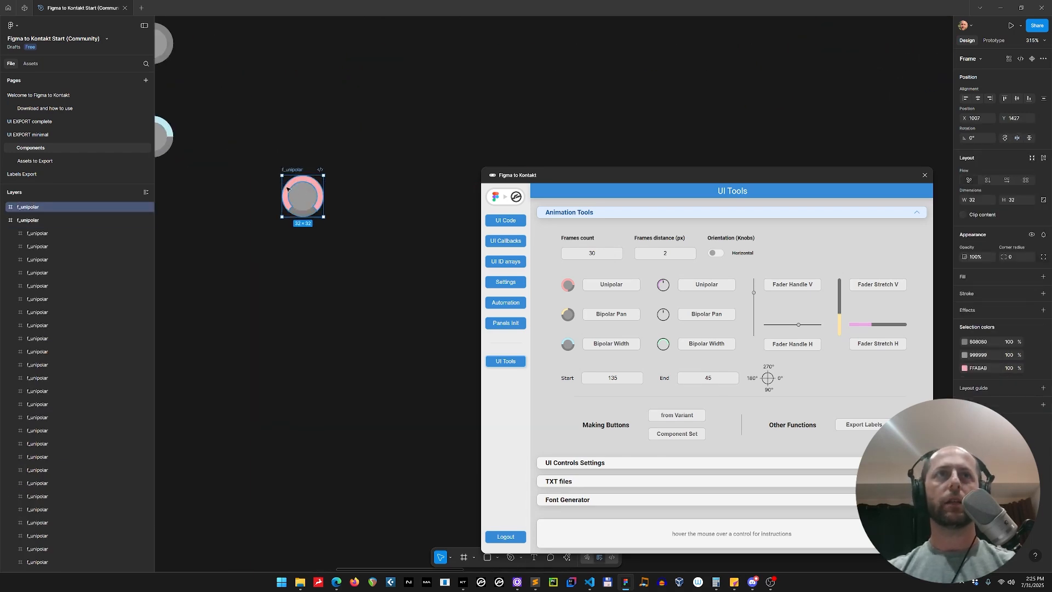
scroll(361, 385, down, 3)
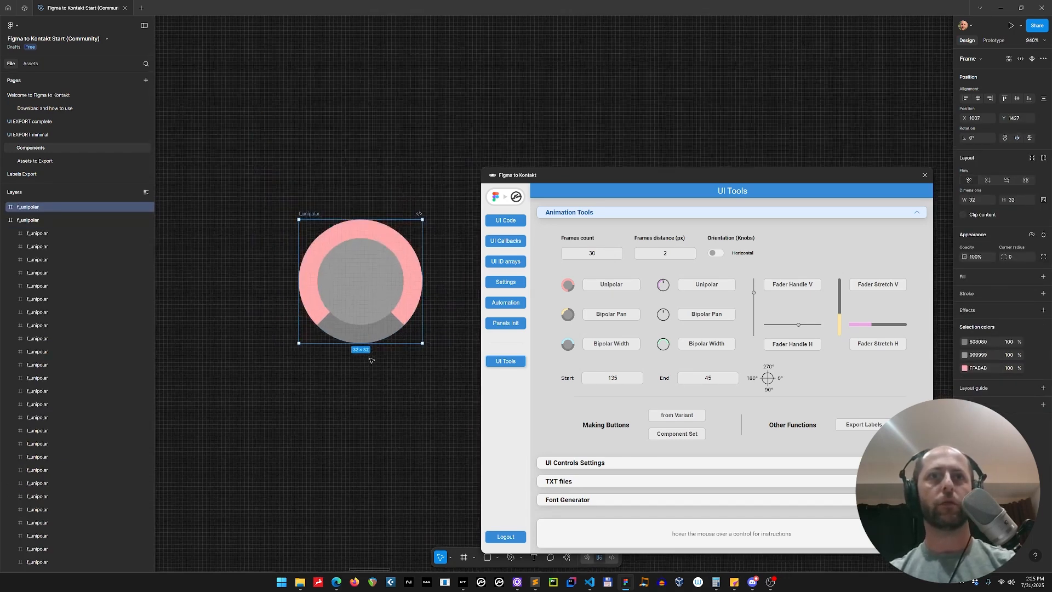
click(360, 412)
key(r)
mouse_move(268, 386)
mouse_down()
mouse_move(375, 498)
mouse_move(400, 476)
mouse_move(393, 466)
mouse_up()
mouse_move(362, 432)
mouse_down()
mouse_move(413, 258)
mouse_move(392, 265)
mouse_up()
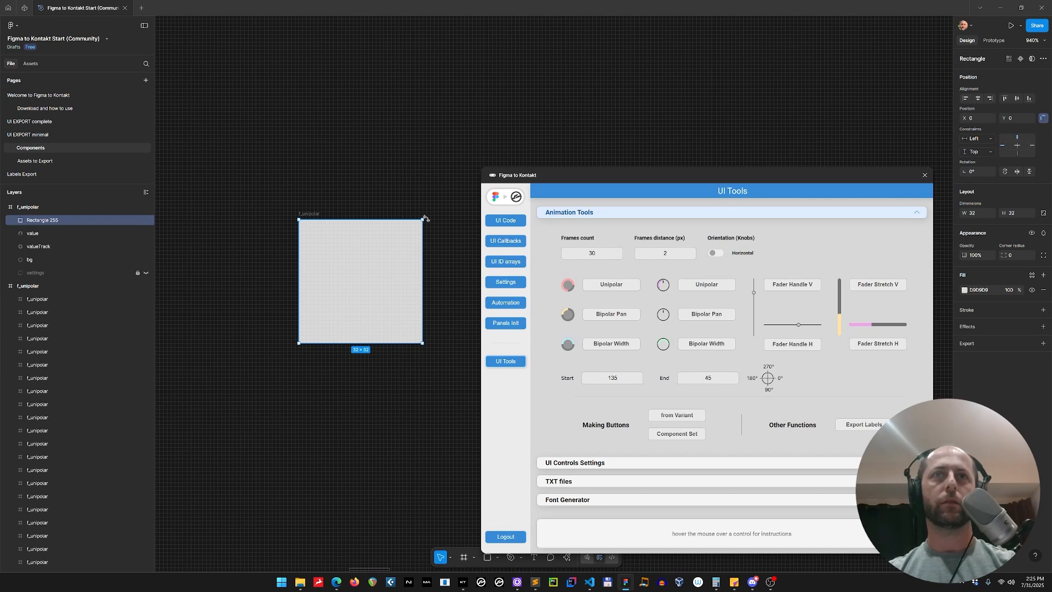
drag(425, 218, 449, 281)
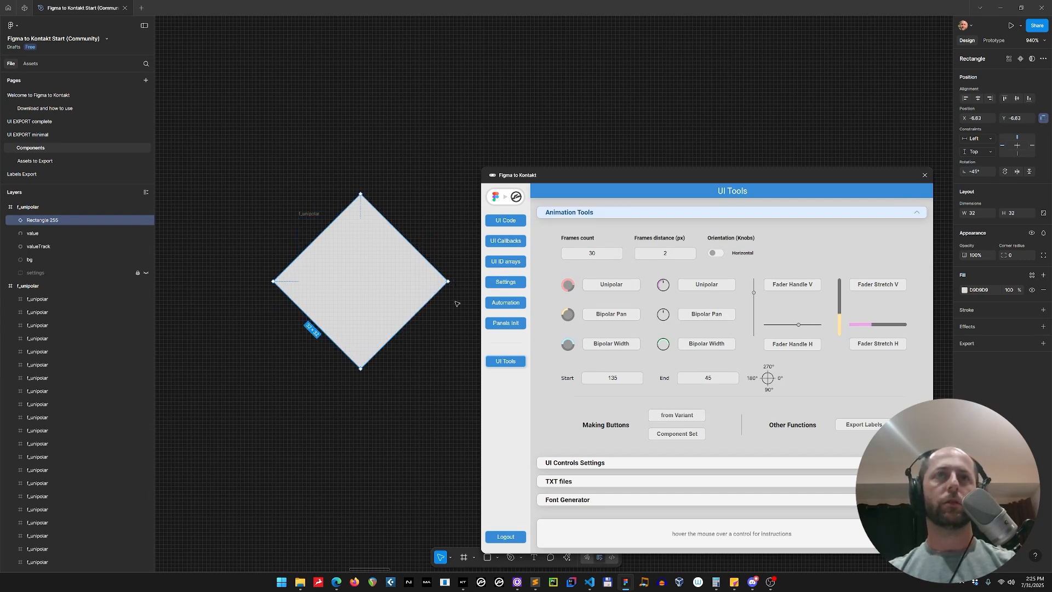
key(5)
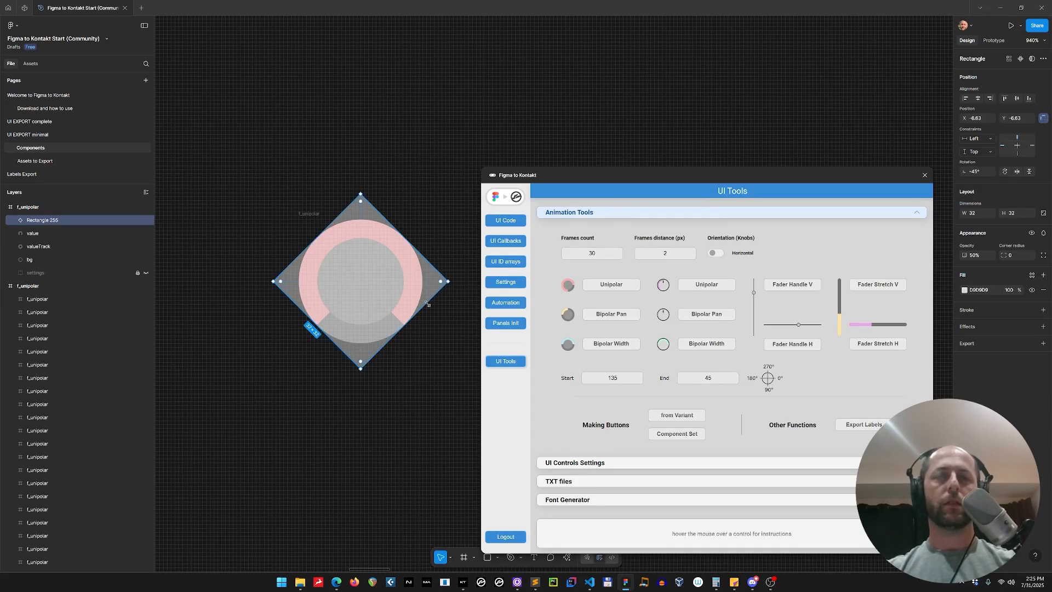
mouse_move(420, 310)
mouse_down()
mouse_move(371, 271)
mouse_move(422, 311)
mouse_up()
key(ctrl+z)
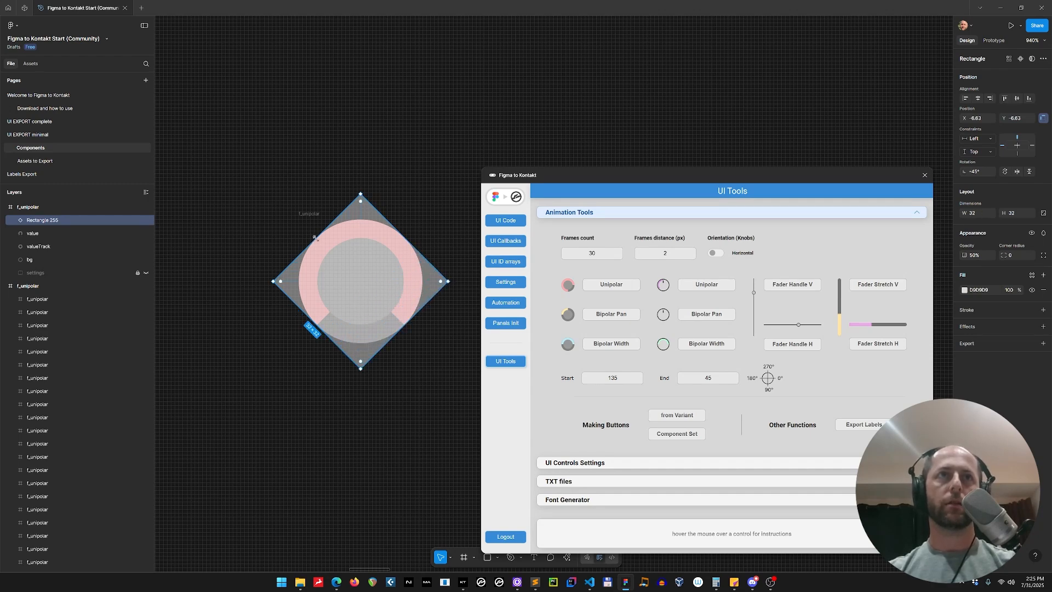
drag(315, 238, 409, 297)
key(ctrl+z)
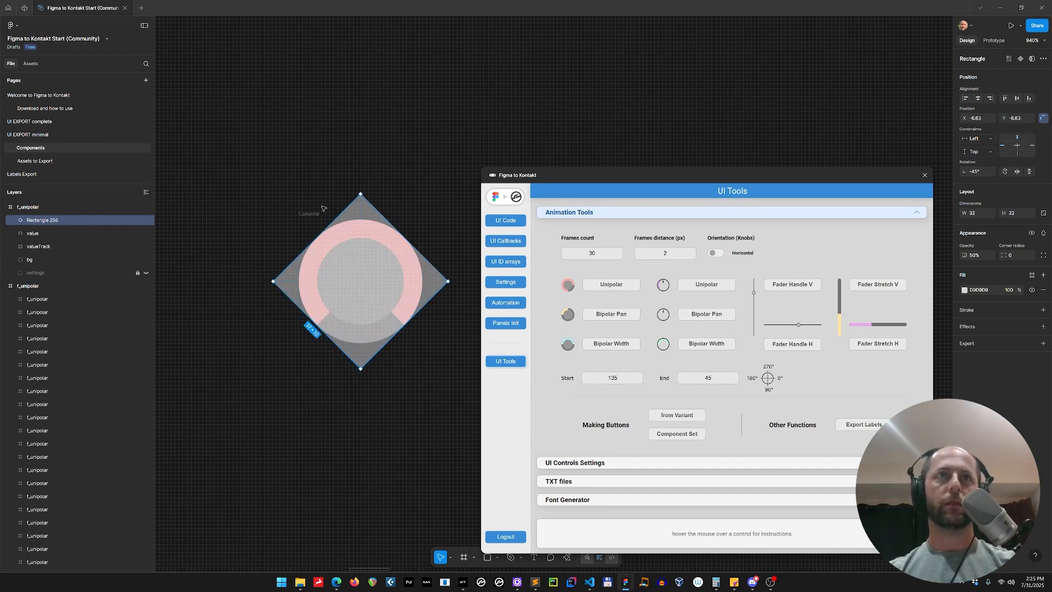
click(315, 214)
key(Delete)
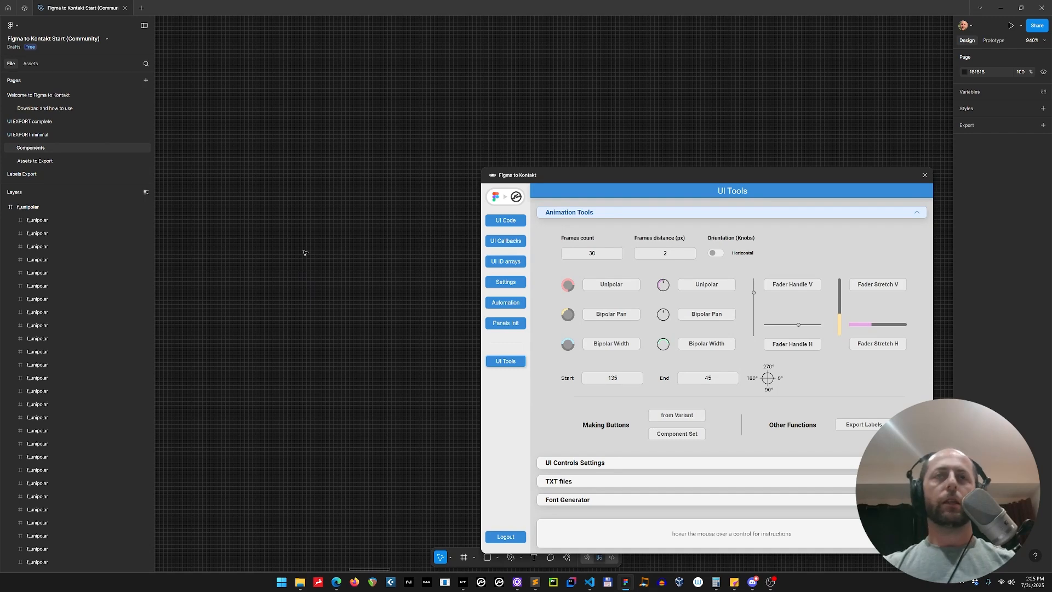
Delete the 135-to-45 sprite sheet
scroll(306, 251, down, 8)
scroll(307, 248, up, 3)
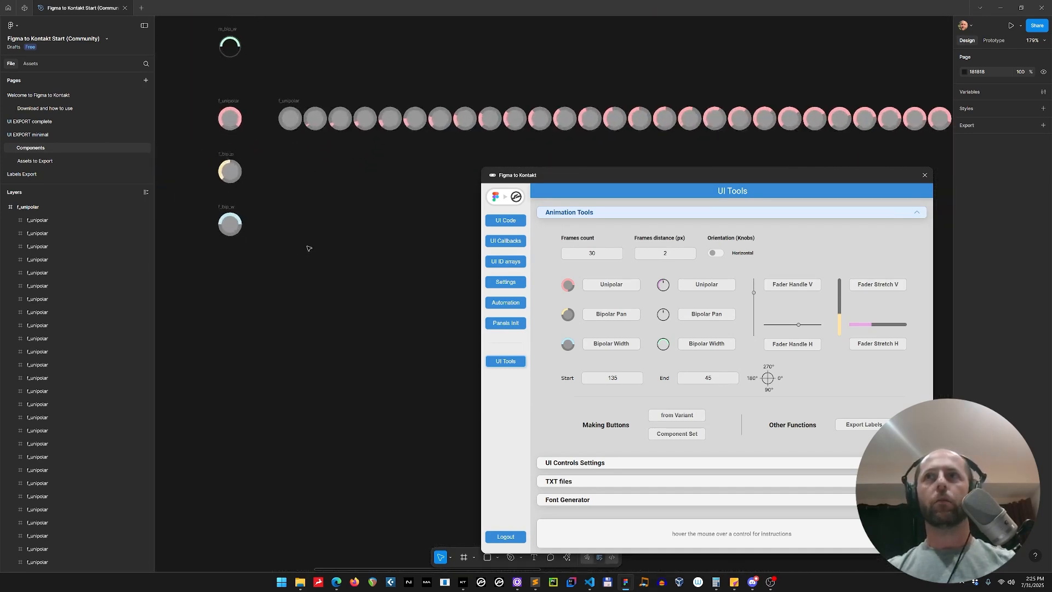
drag(348, 274, 315, 245)
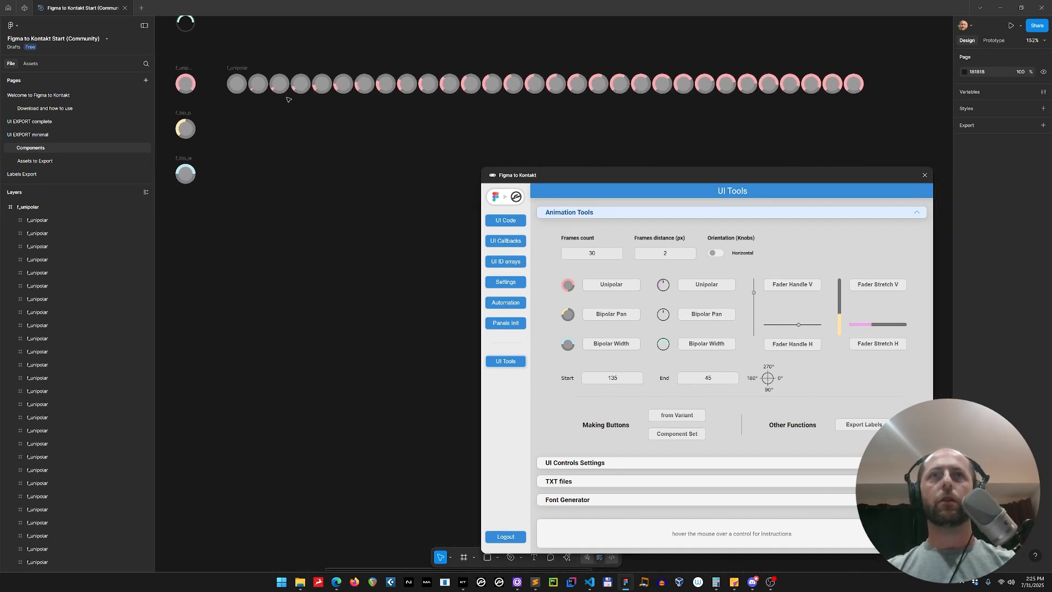
click(238, 66)
key(Delete)
Set the start angle to 180 and end angle to 0, and generate a Unipolar sprite sheet from the f_unipolar knob
click(185, 82)
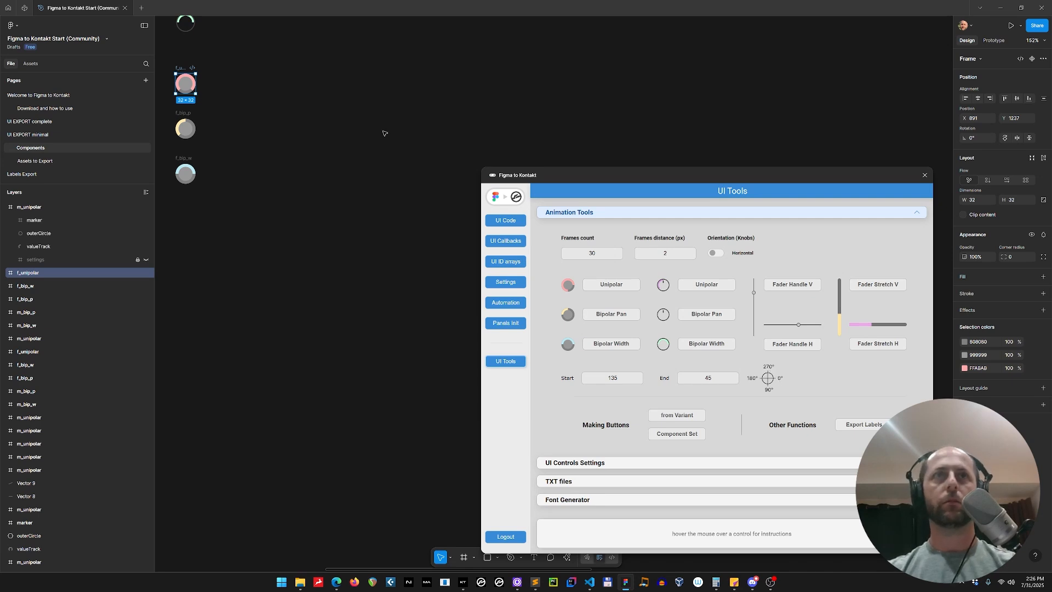
click(619, 378)
text(180)
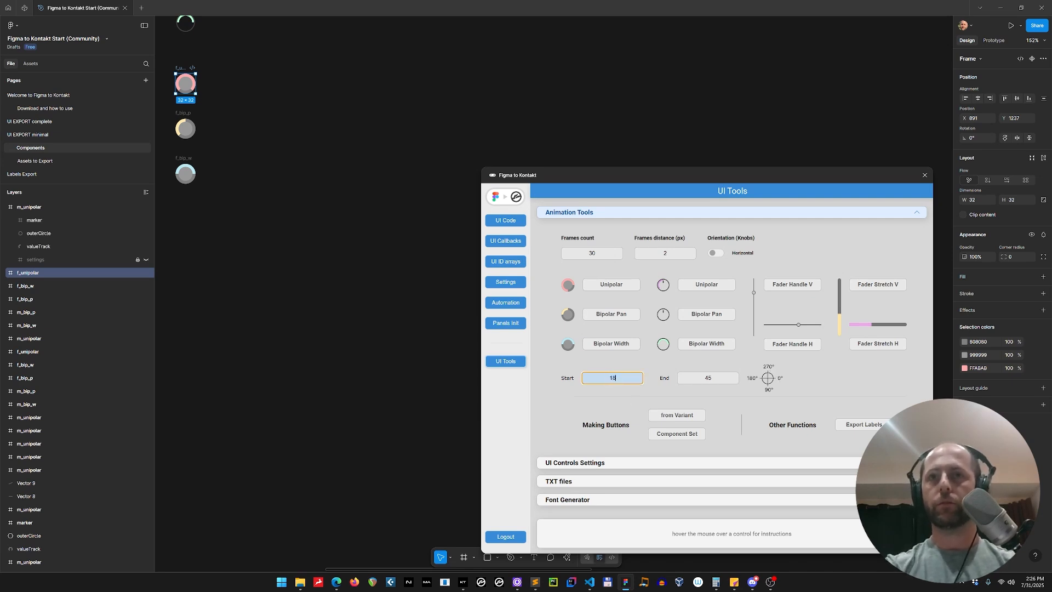
key(Tab)
text(0)
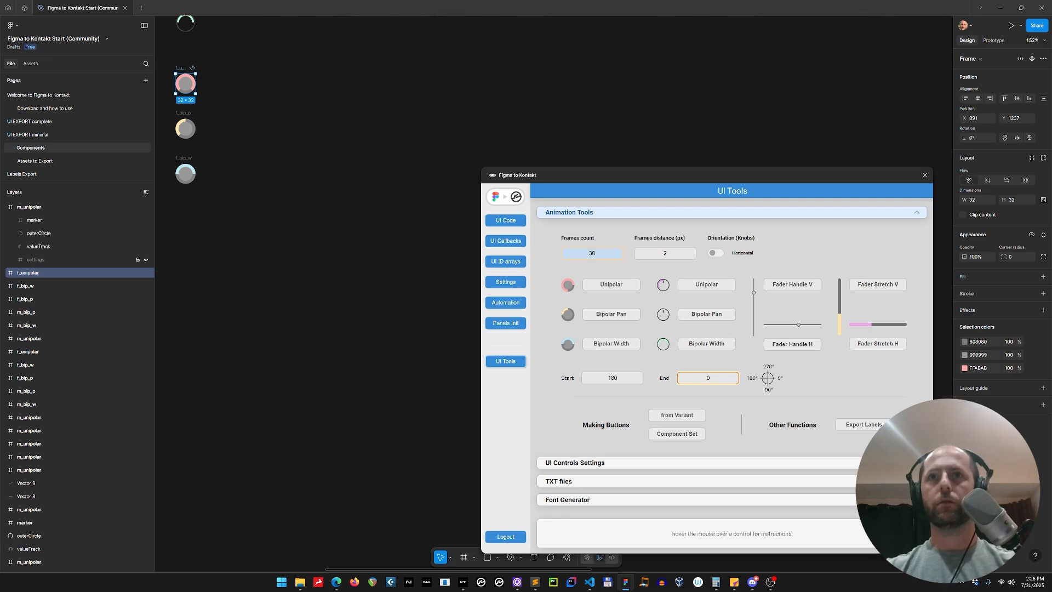
click(623, 286)
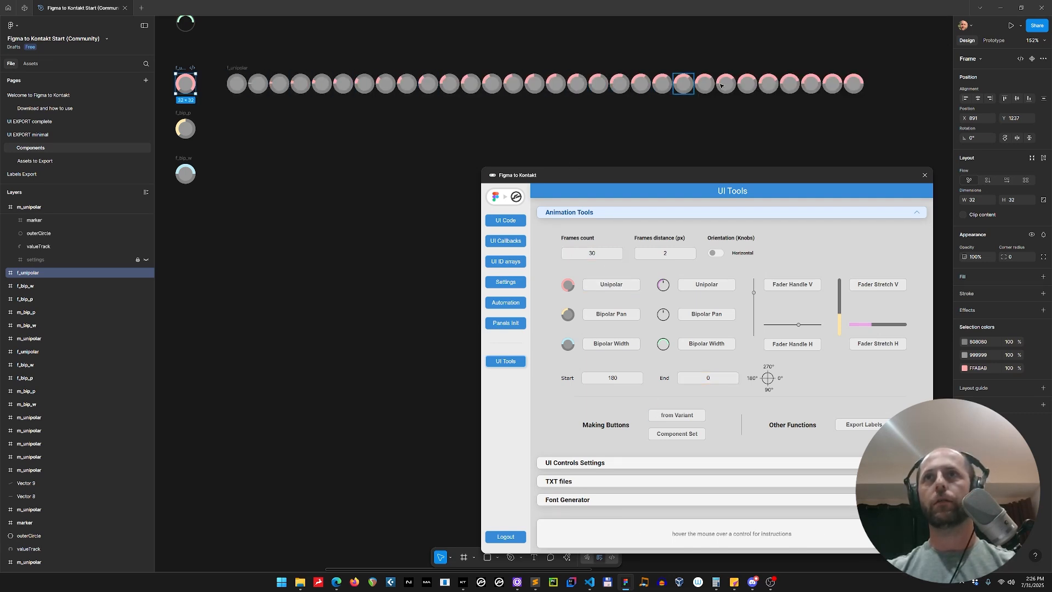
Select the whole 180-to-0 sprite sheet and delete it
drag(883, 62, 221, 104)
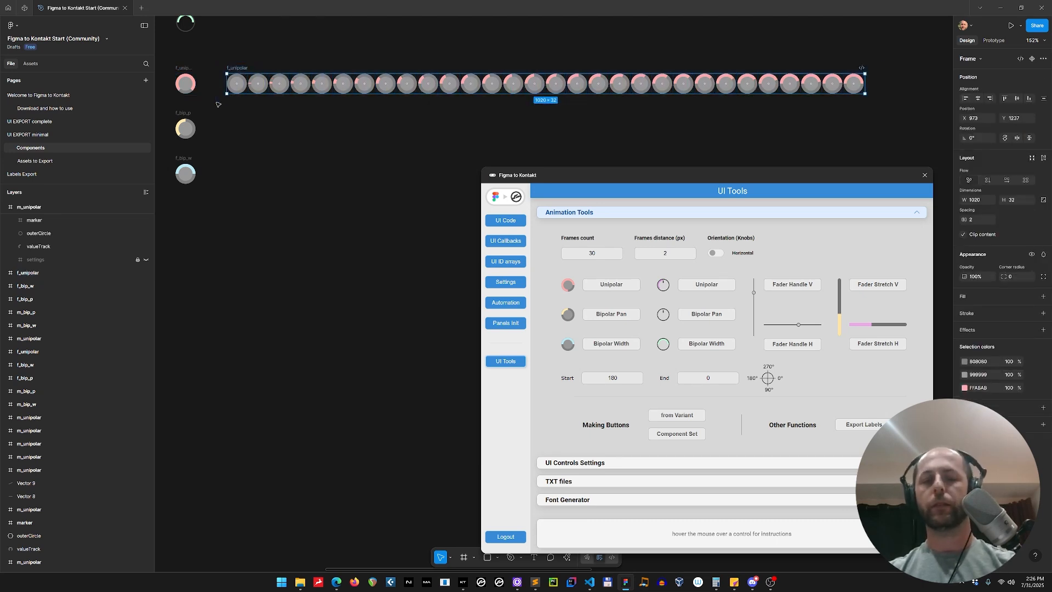
key(Delete)
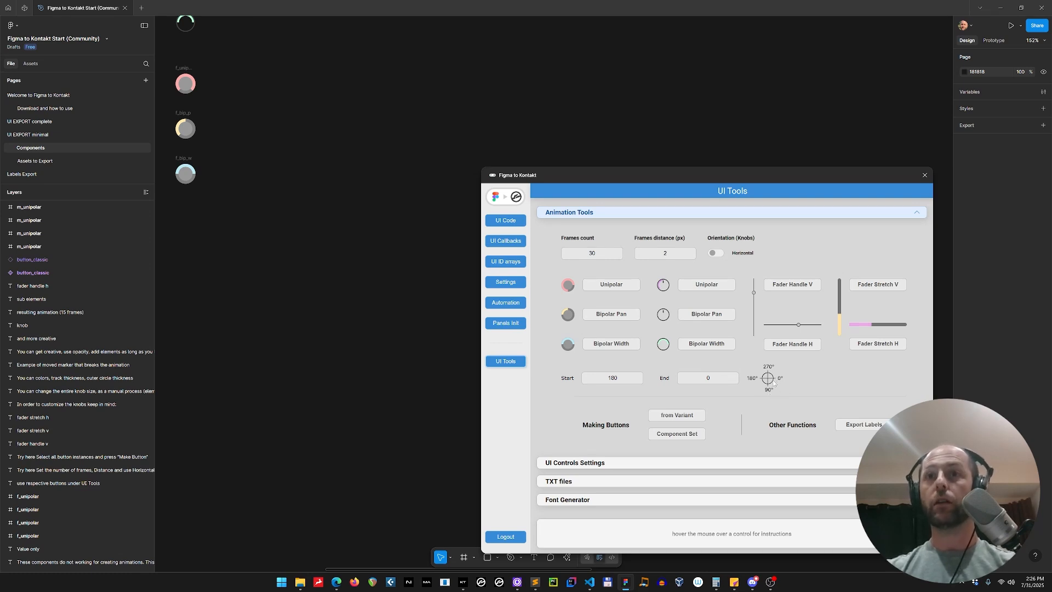
Set the start angle to 0 and generate a Unipolar sprite sheet from the f_unipolar knob
click(583, 377)
text(0)
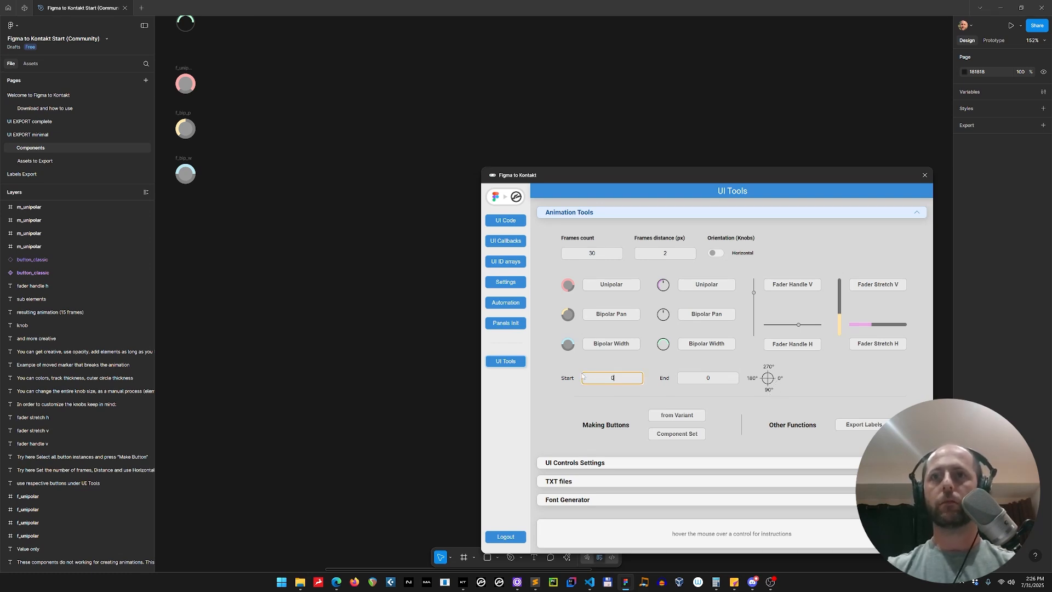
click(722, 368)
click(185, 83)
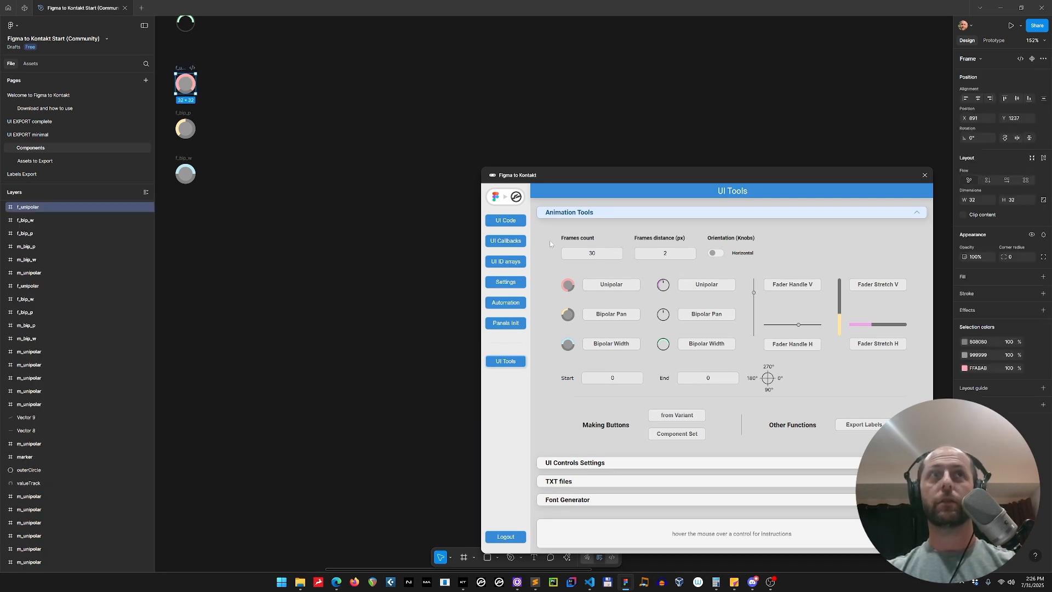
click(604, 287)
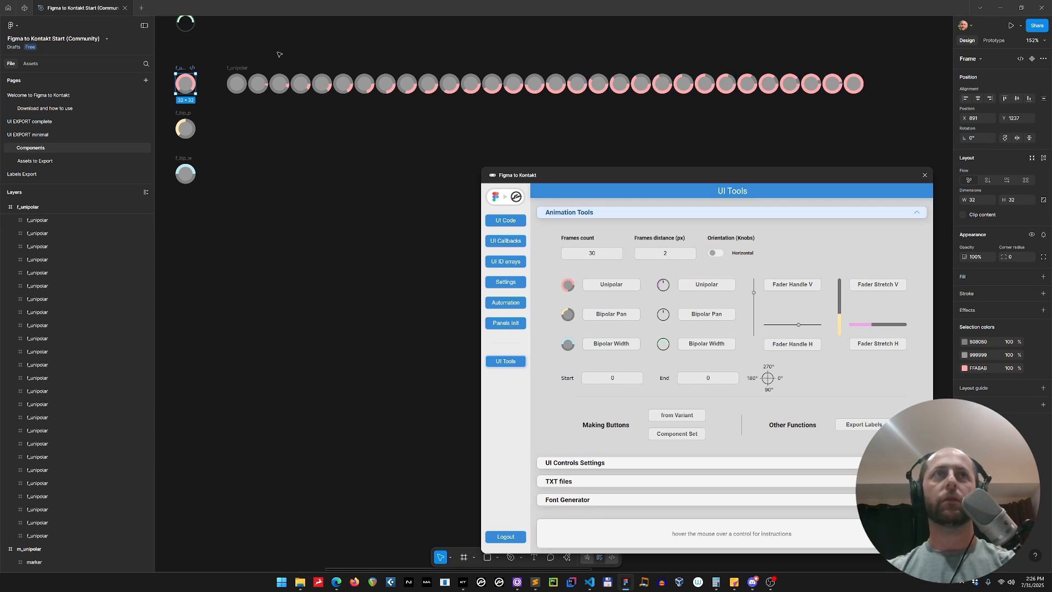
Delete the 0-to-0 sprite sheet
click(237, 68)
key(Delete)
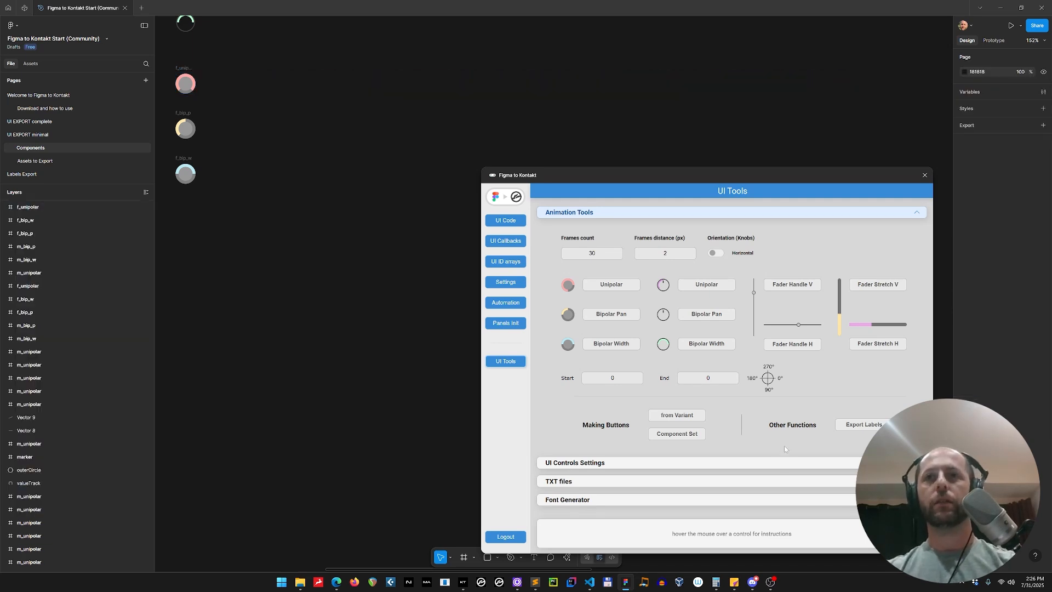
Set both start and end angles to 270 and generate a Unipolar sprite sheet from the f_unipolar knob
click(612, 377)
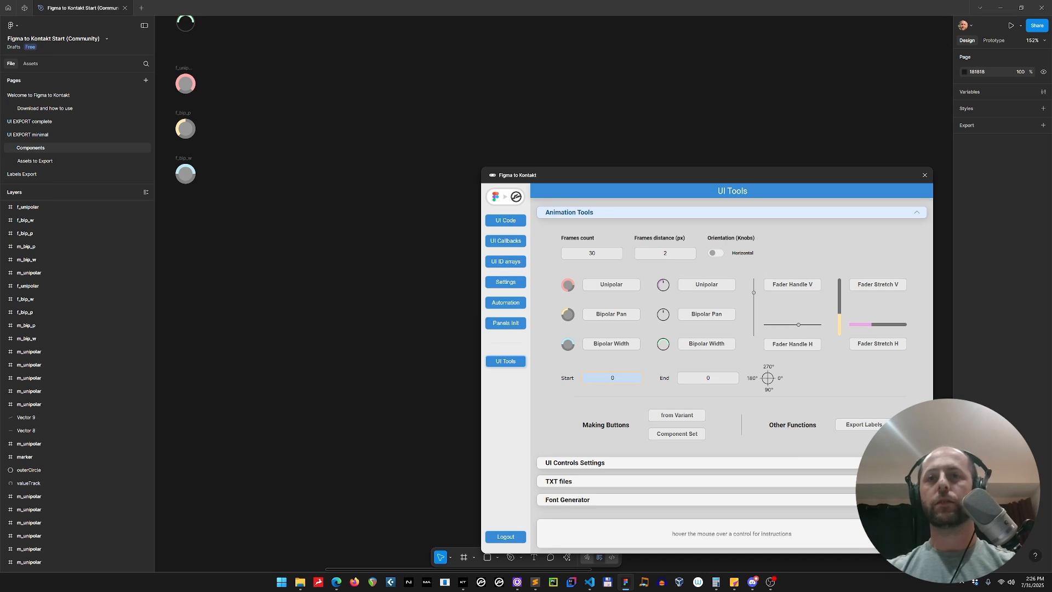
click(613, 378)
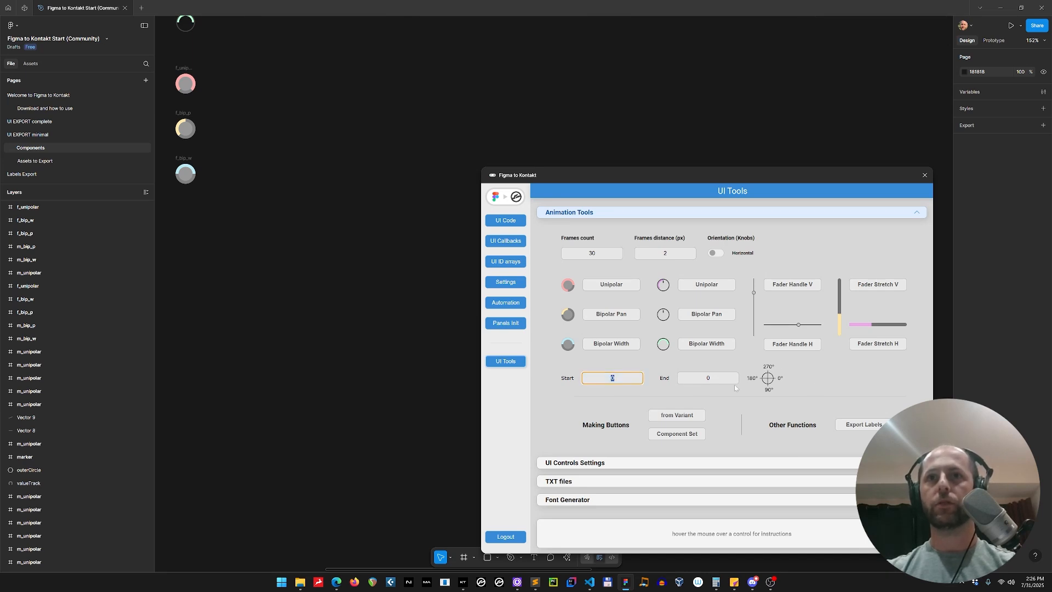
text(270)
key(Tab)
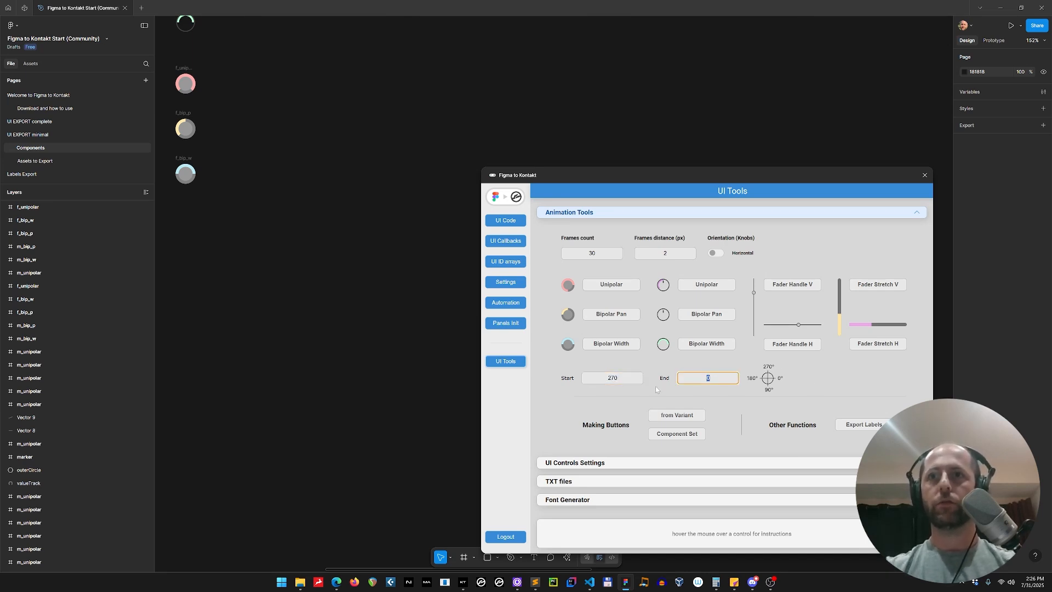
text(270)
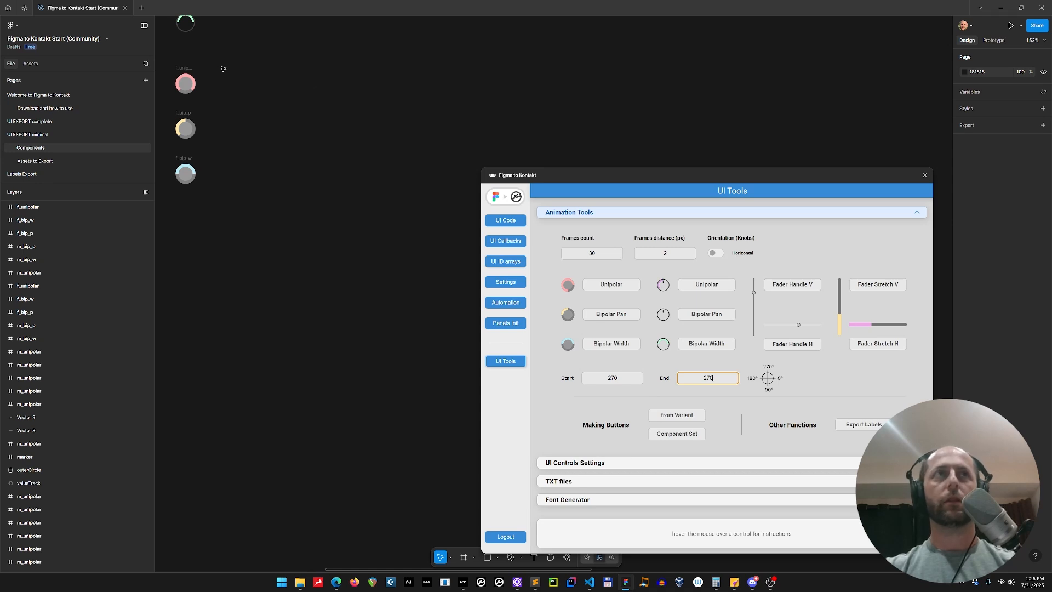
click(185, 83)
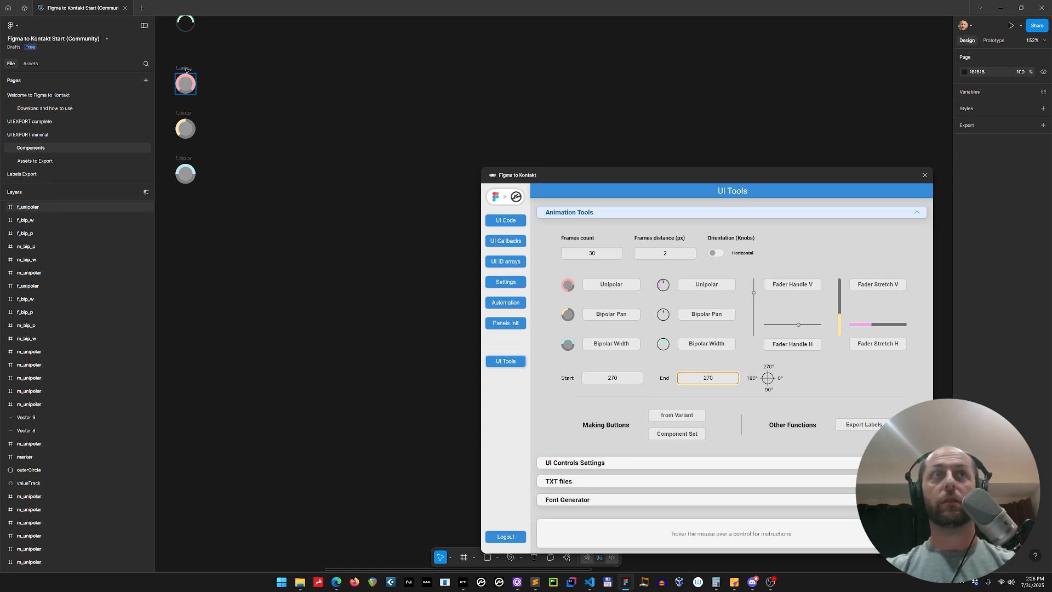
click(614, 289)
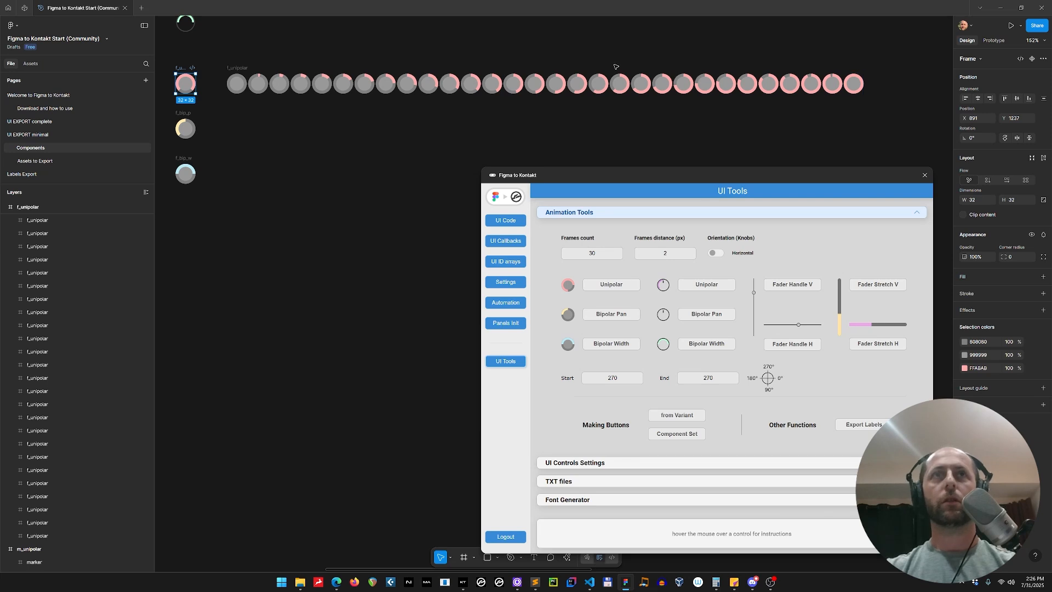
Select the new sprite sheet and flip it horizontally
click(236, 68)
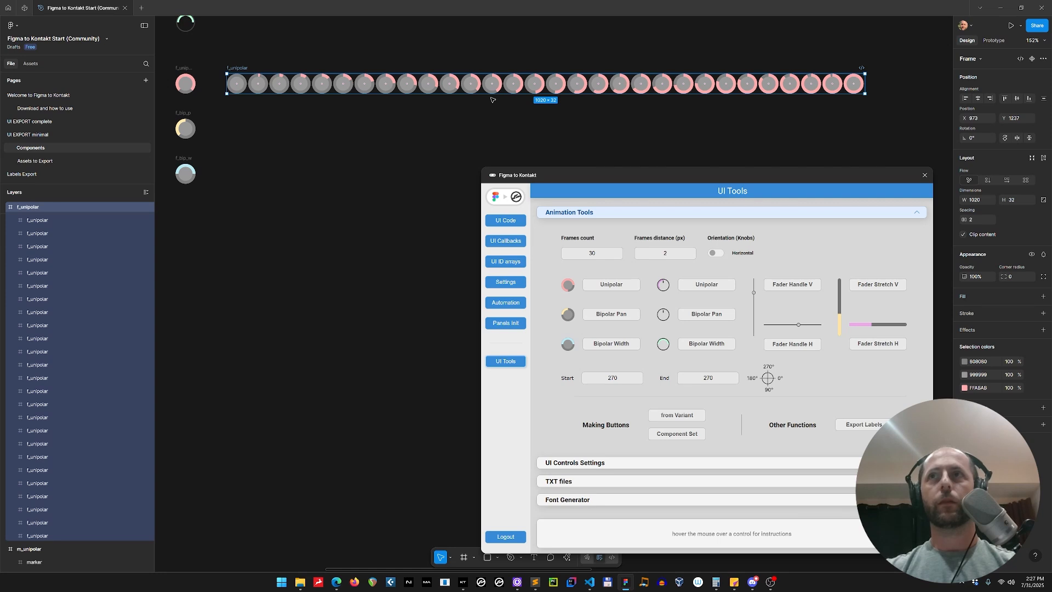
key(shift+h)
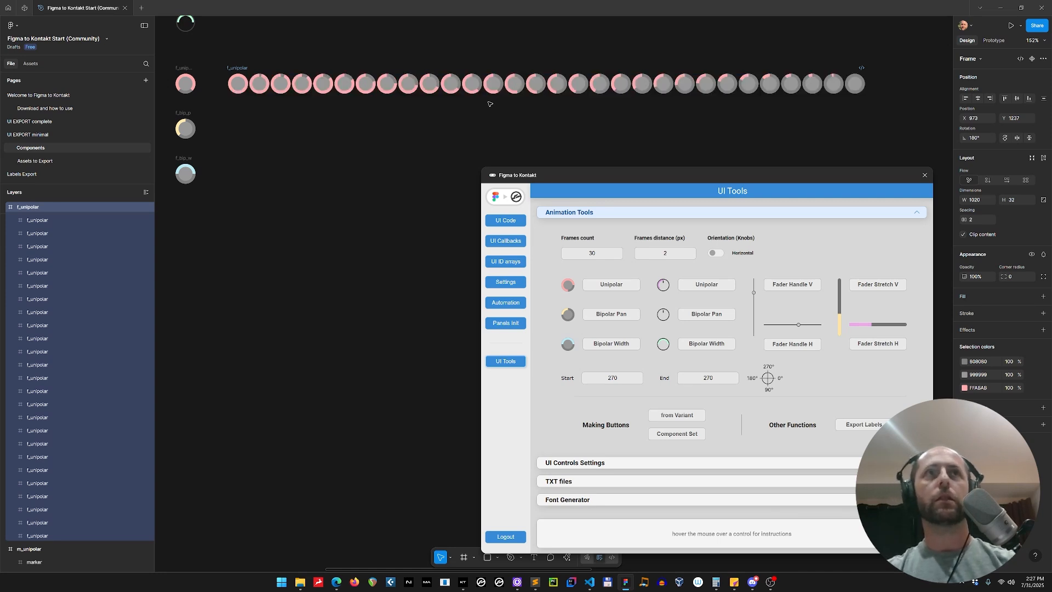
Flip the 270-to-270 Unipolar sprite sheet back horizontally and delete it
key(shift+h)
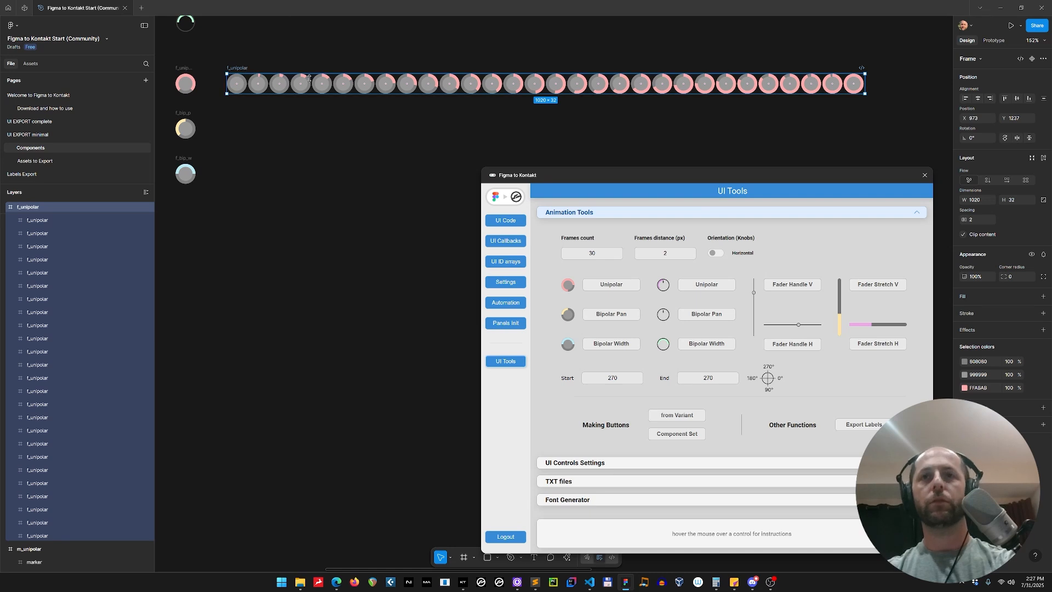
key(Delete)
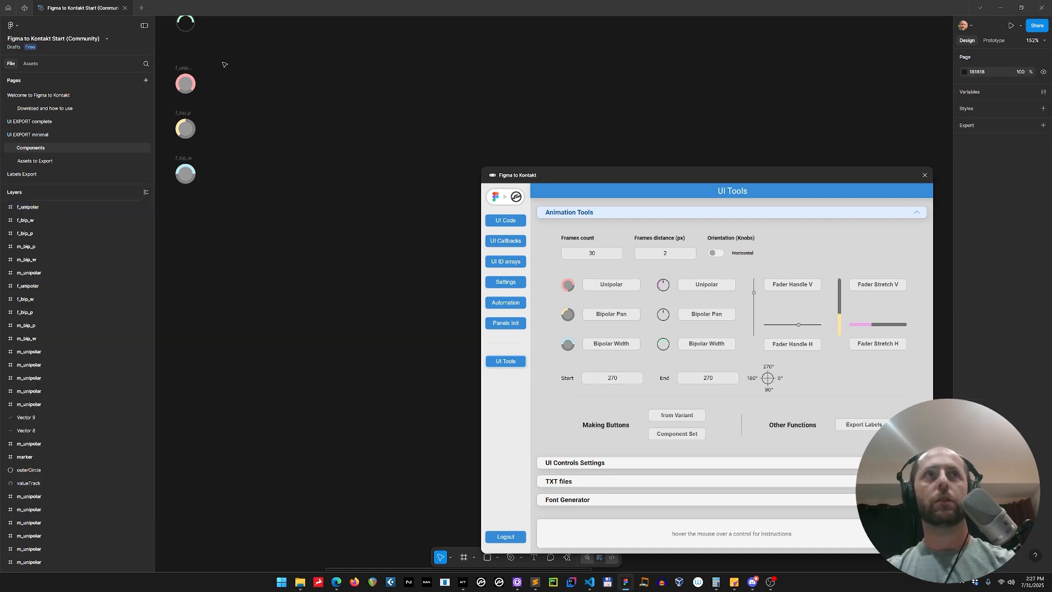
Set both start and end angles to 90 and generate a Unipolar sprite sheet from the f_unipolar knob
click(185, 83)
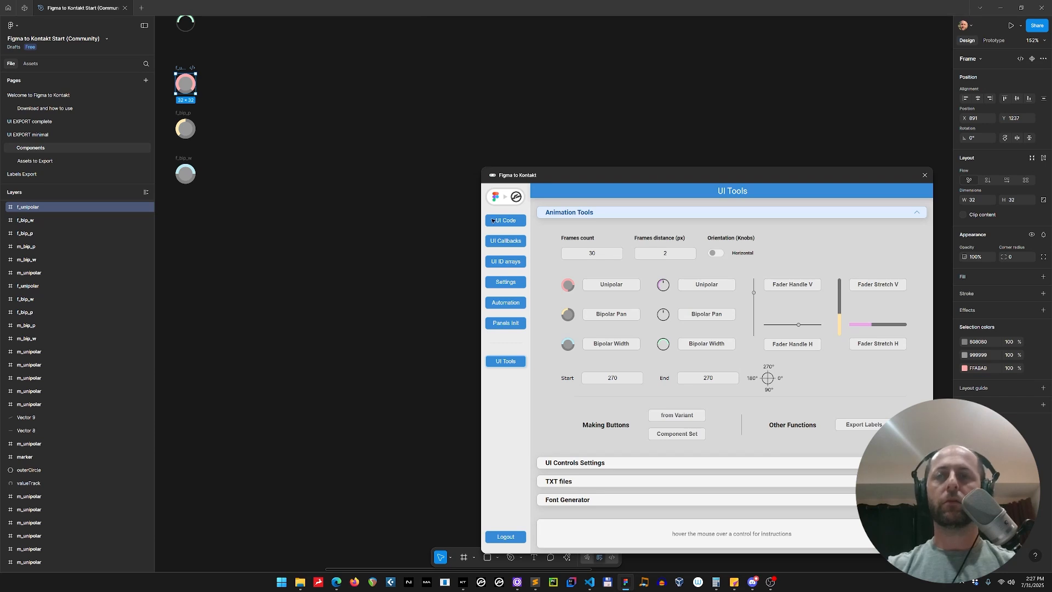
click(636, 378)
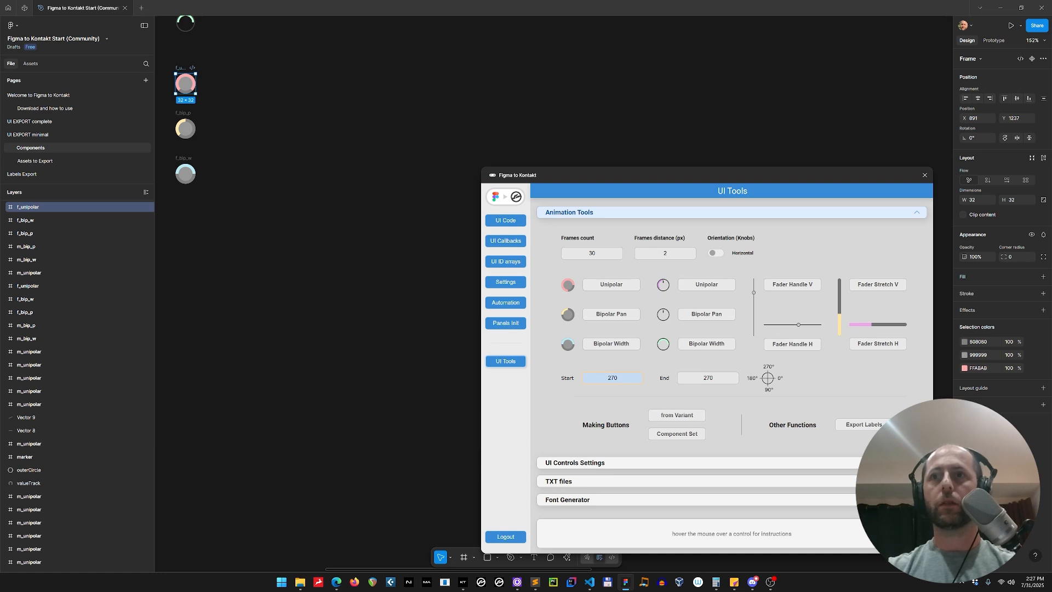
double_click(582, 377)
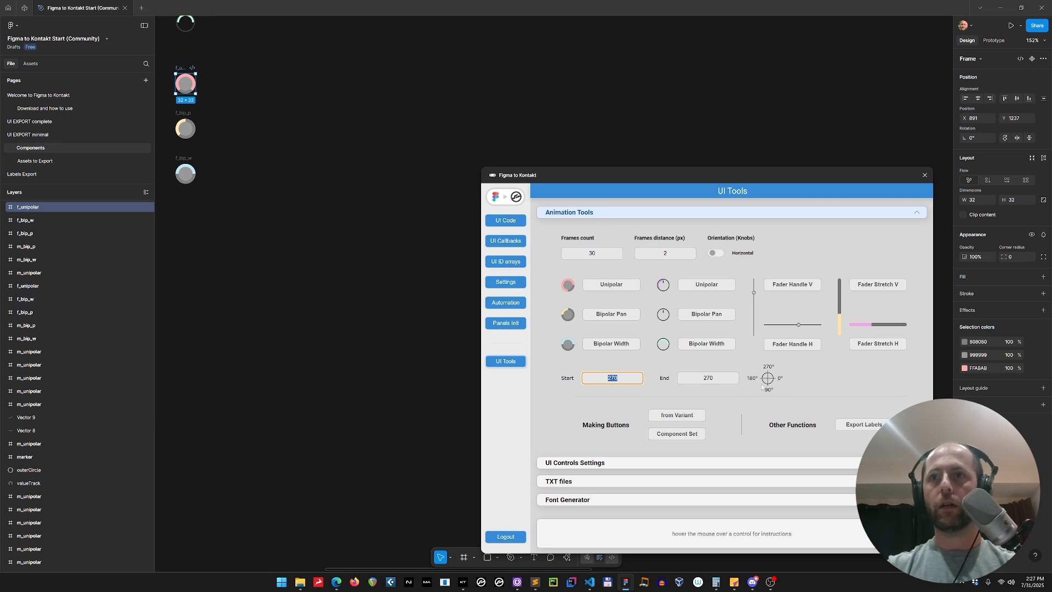
text(90)
click(708, 378)
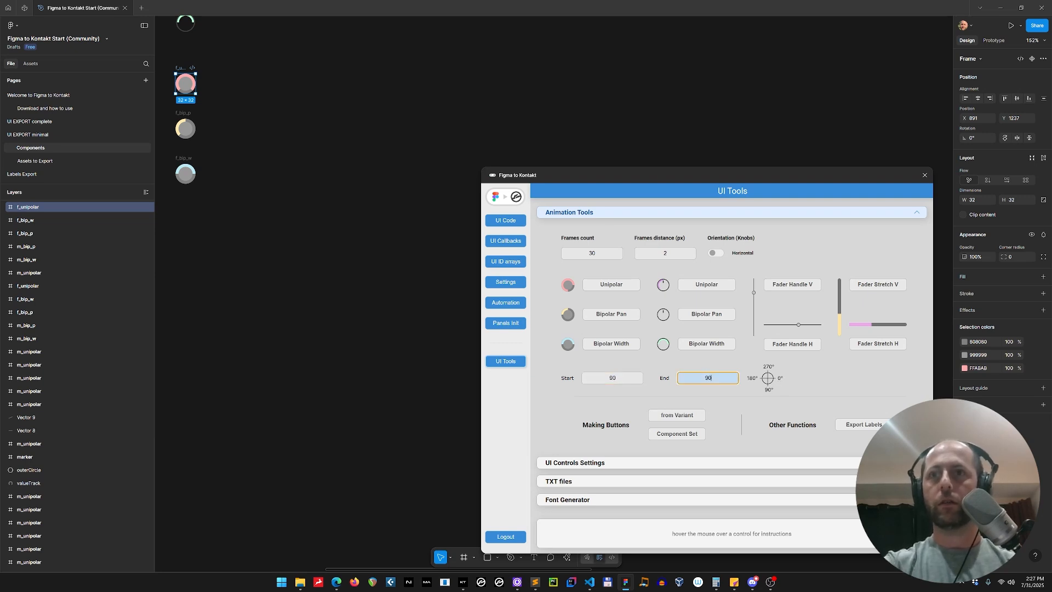
click(304, 119)
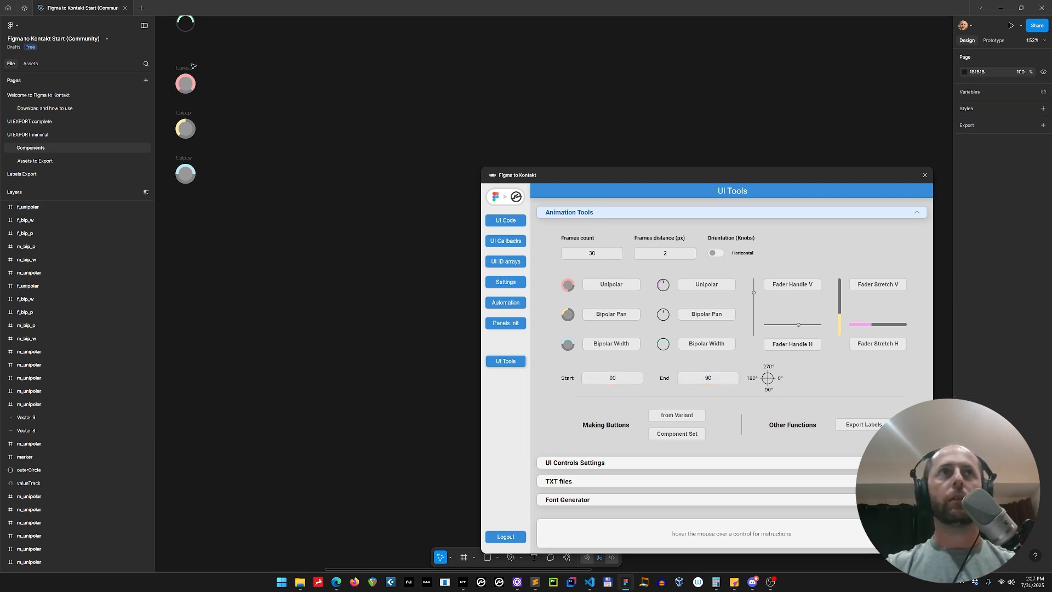
click(185, 83)
click(605, 285)
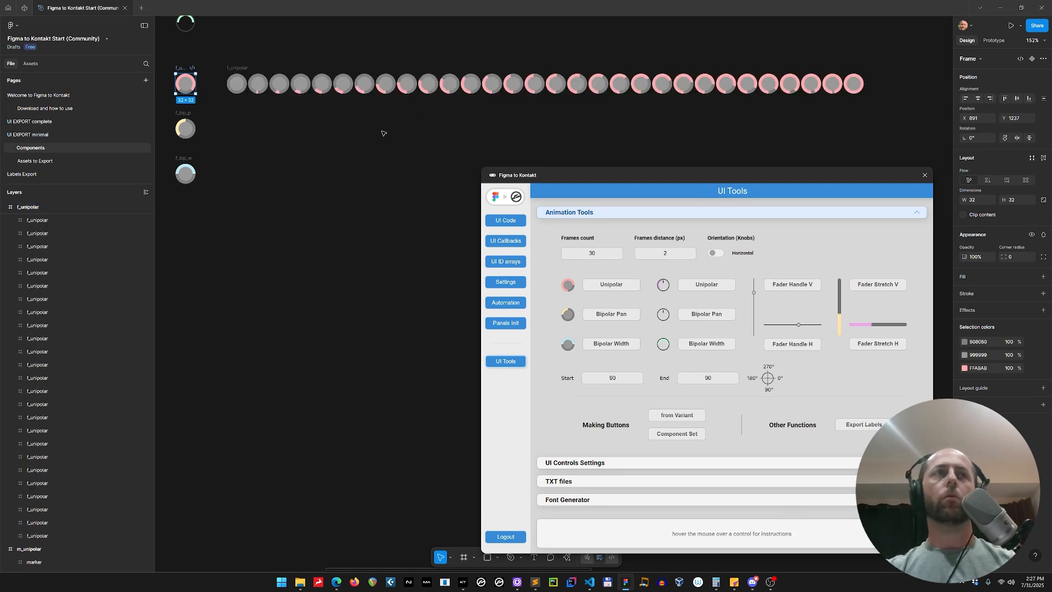
Generate a Bipolar Pan sprite sheet from the f_bip_p knob and undo it
click(186, 127)
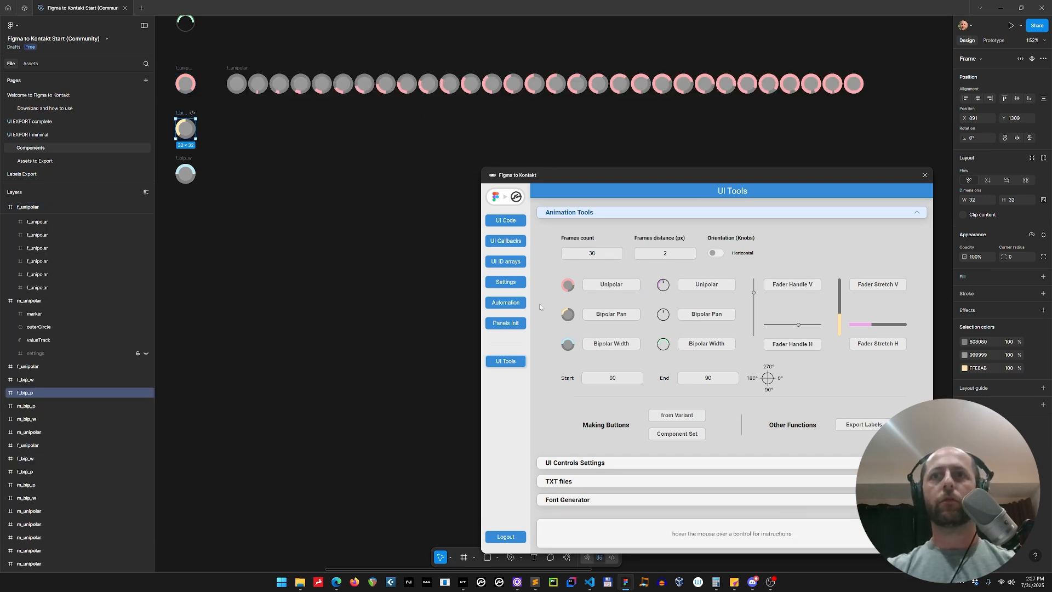
click(622, 316)
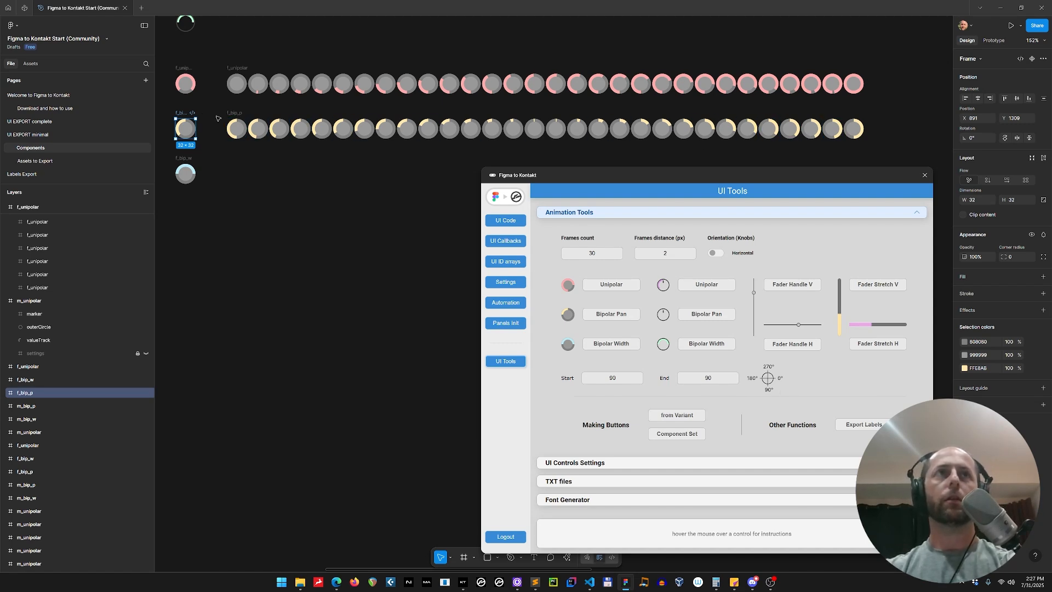
key(ctrl+z)
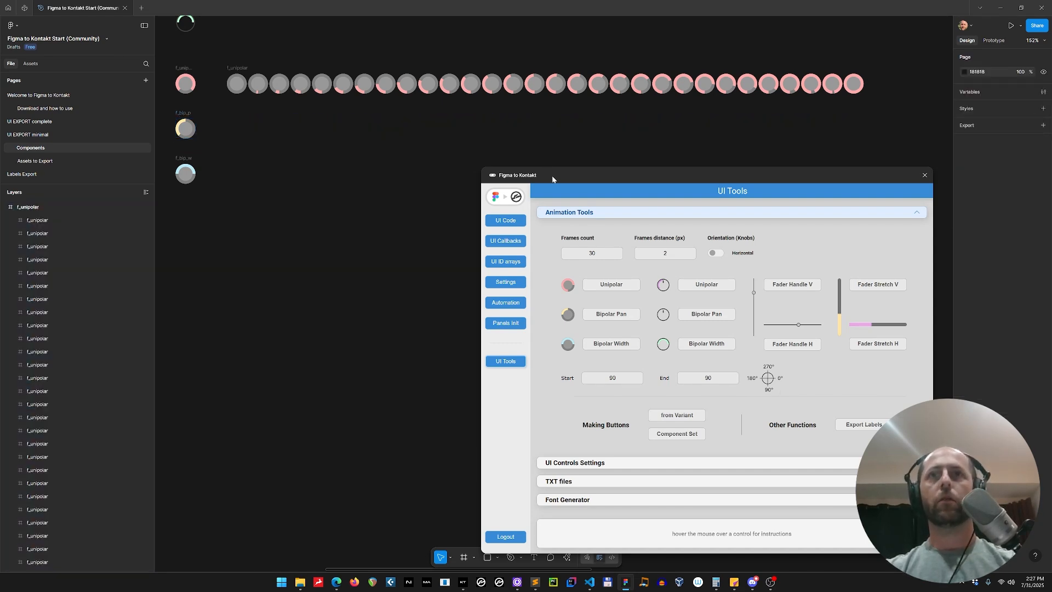
Relaunch the plugin and generate a Bipolar Pan sprite sheet from the f_bip_p knob with start 135 and end 45
key(ctrl+alt+p)
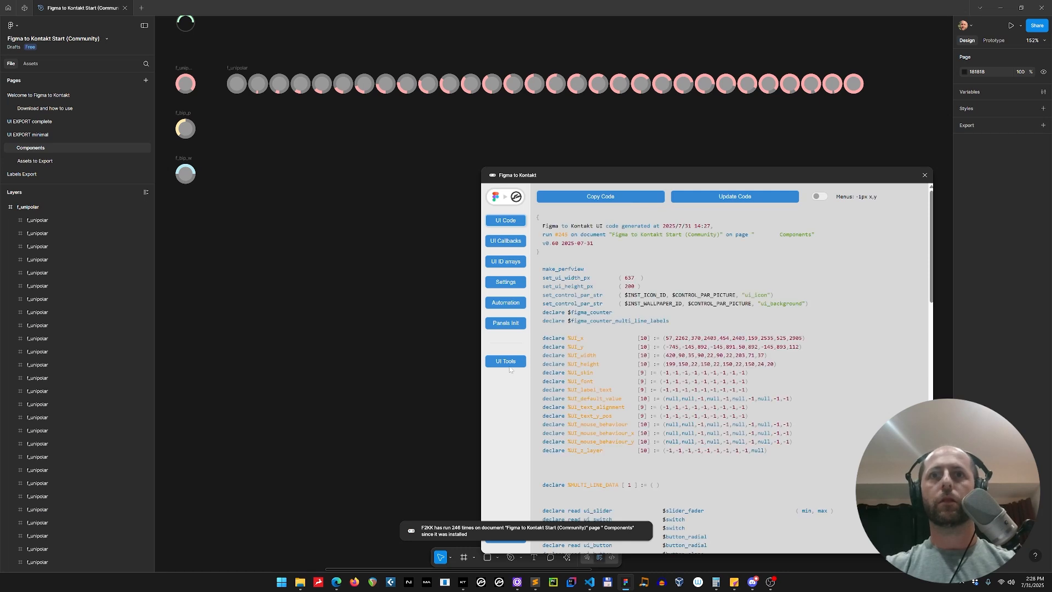
click(625, 213)
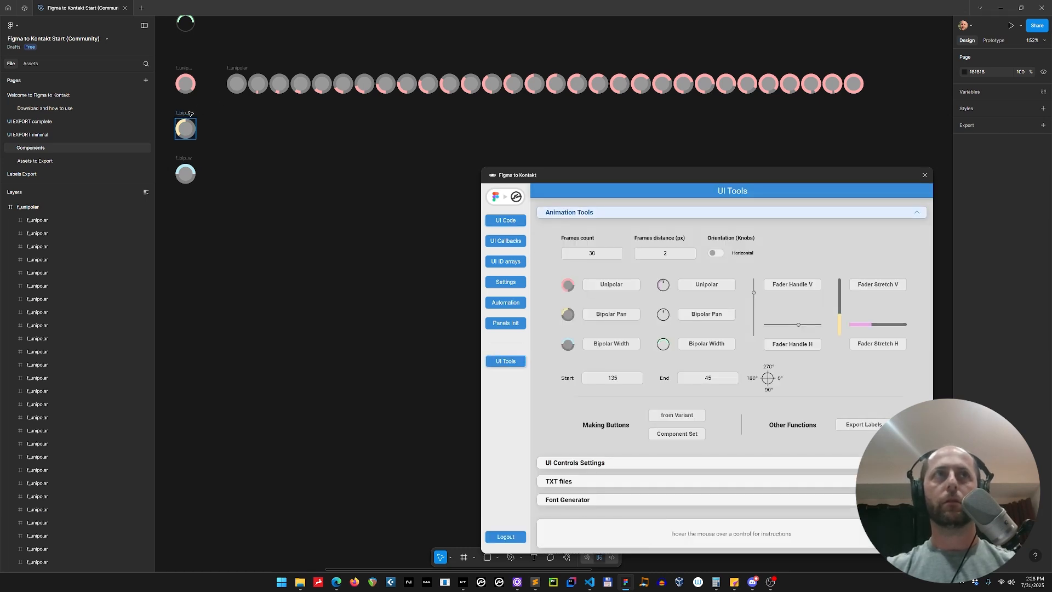
click(612, 377)
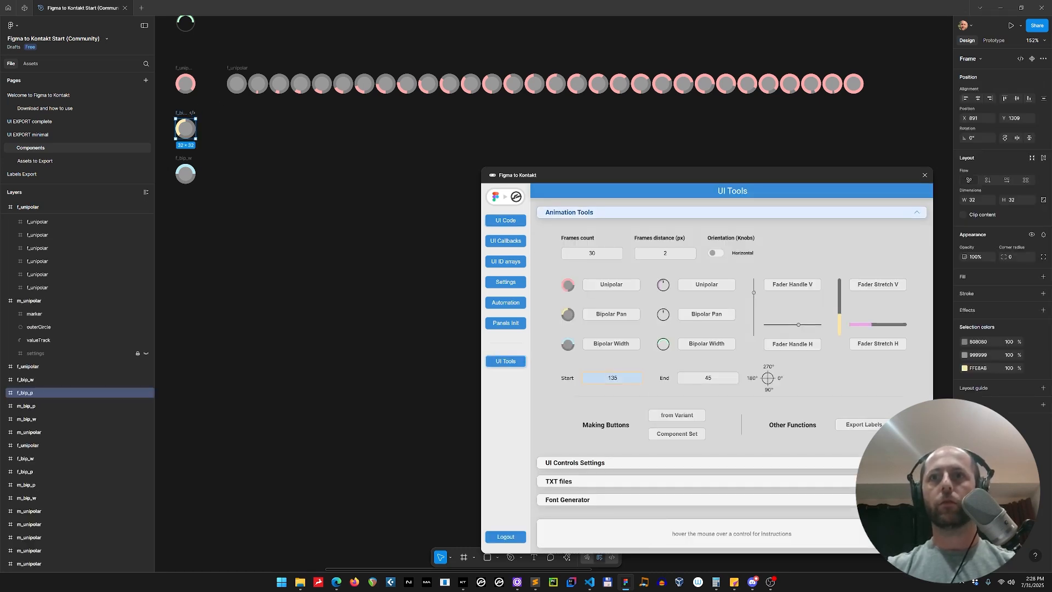
click(611, 314)
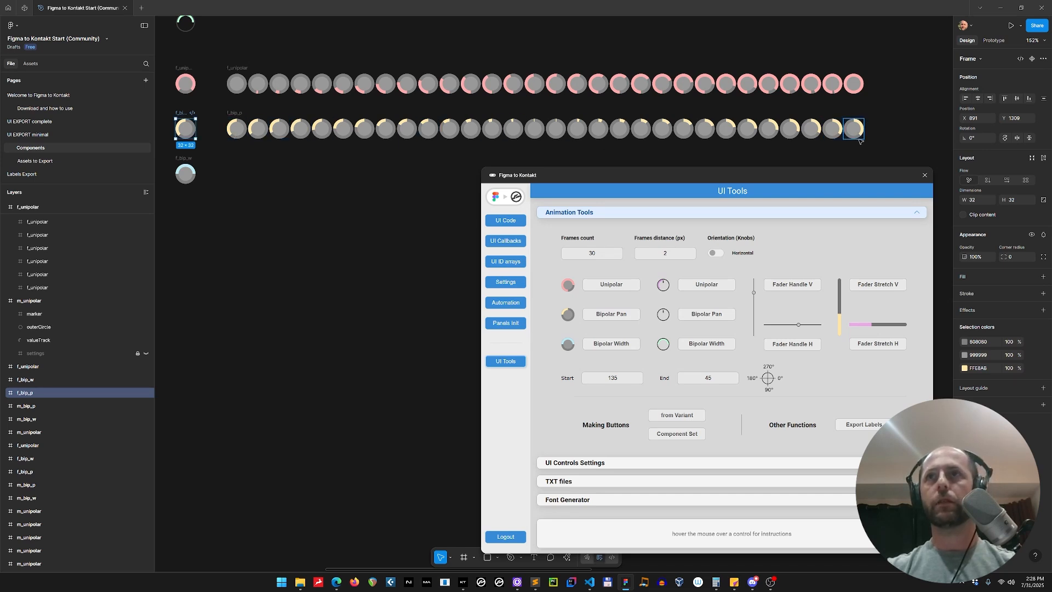
Generate a Bipolar Width sprite sheet from the f_bip_w knob and delete it
click(185, 174)
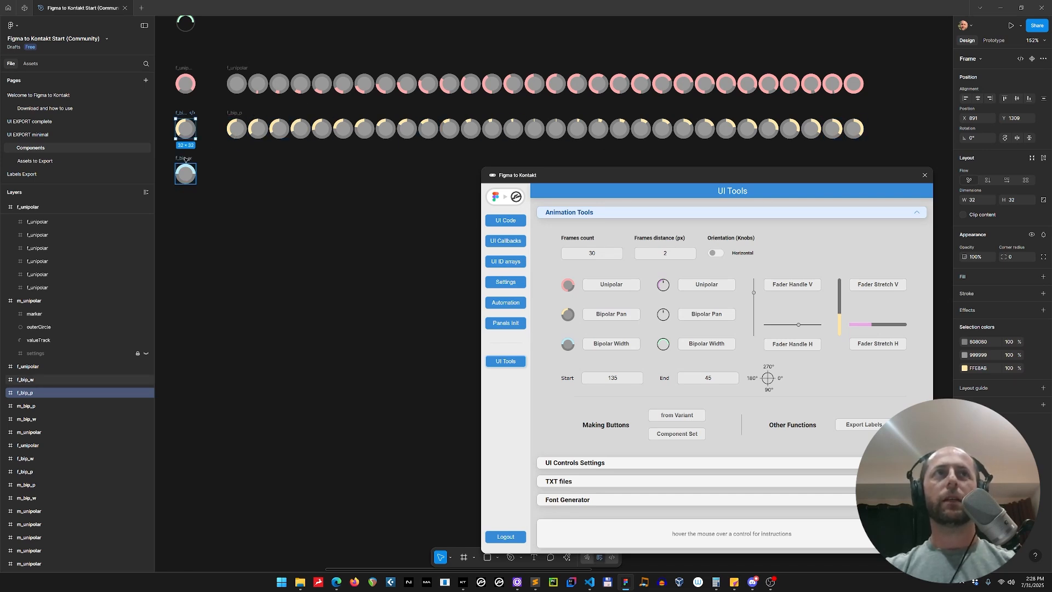
scroll(431, 169, down, 2)
scroll(426, 168, down, 2)
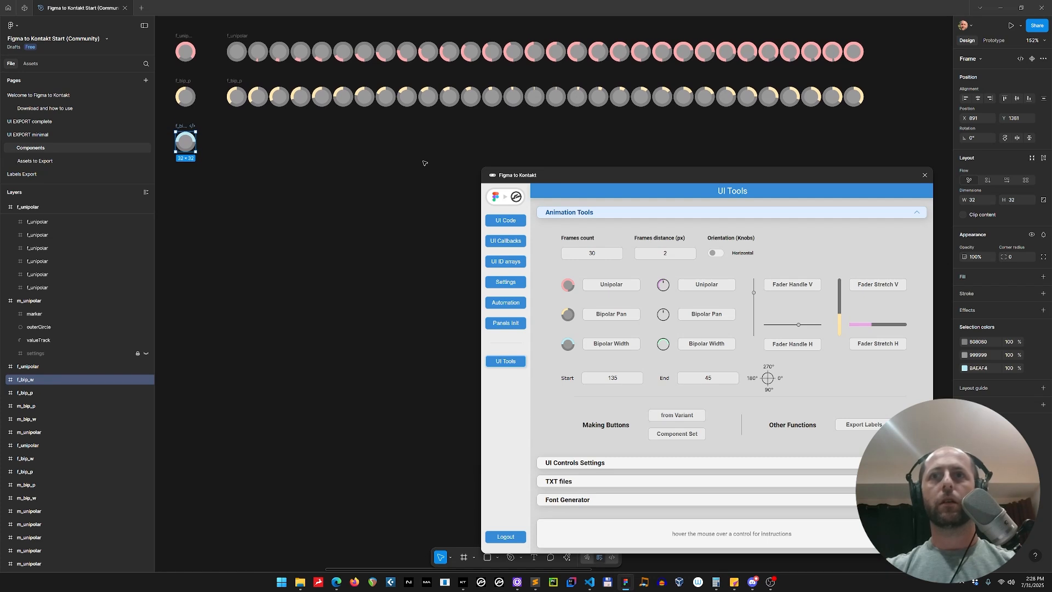
click(611, 344)
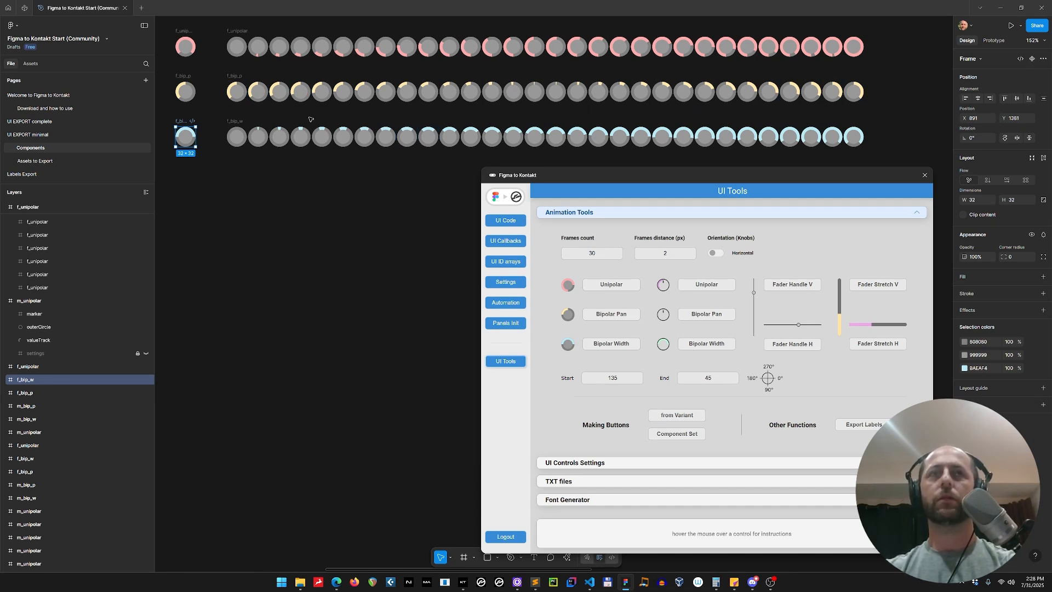
click(235, 122)
key(Delete)
Set start and end angles to 90 and generate a Bipolar Width sprite sheet from the f_bip_w knob
click(184, 131)
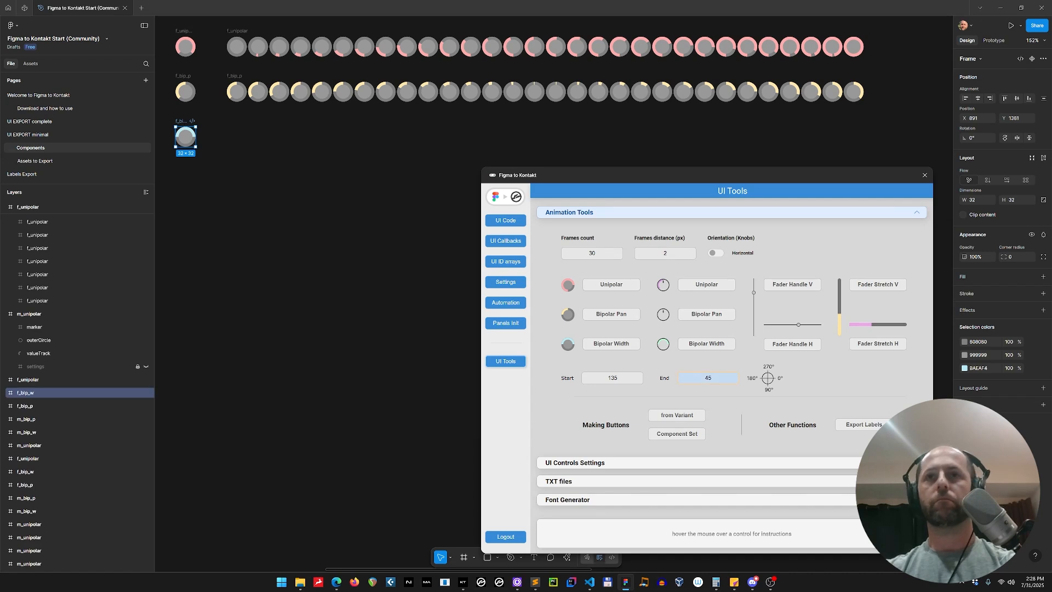
text(90)
key(Tab)
text(90)
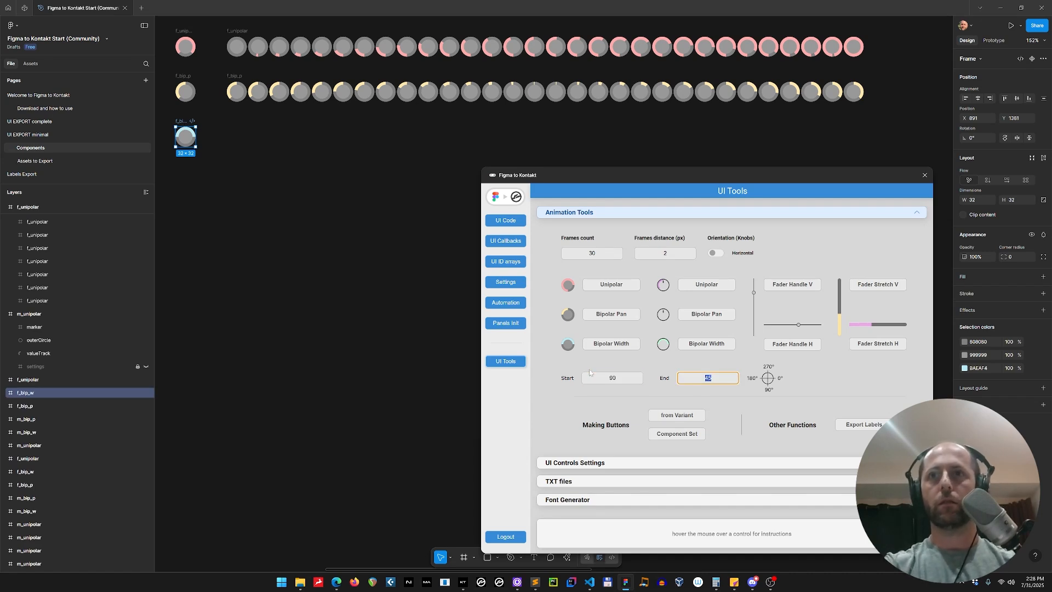
click(603, 344)
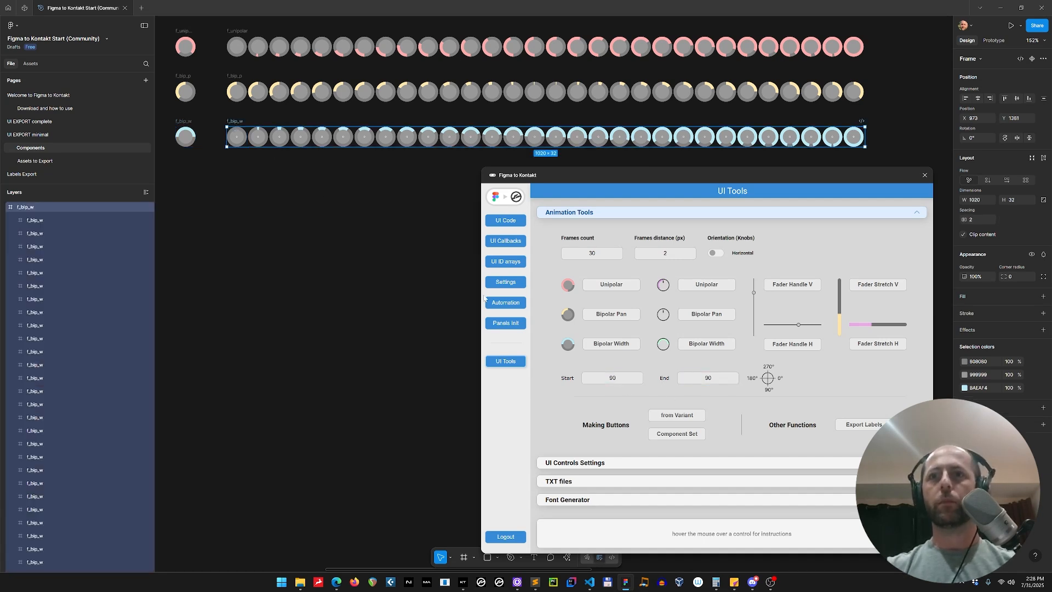
Set the page background color to FFFFFF
scroll(261, 196, up, 5)
scroll(262, 196, up, 1)
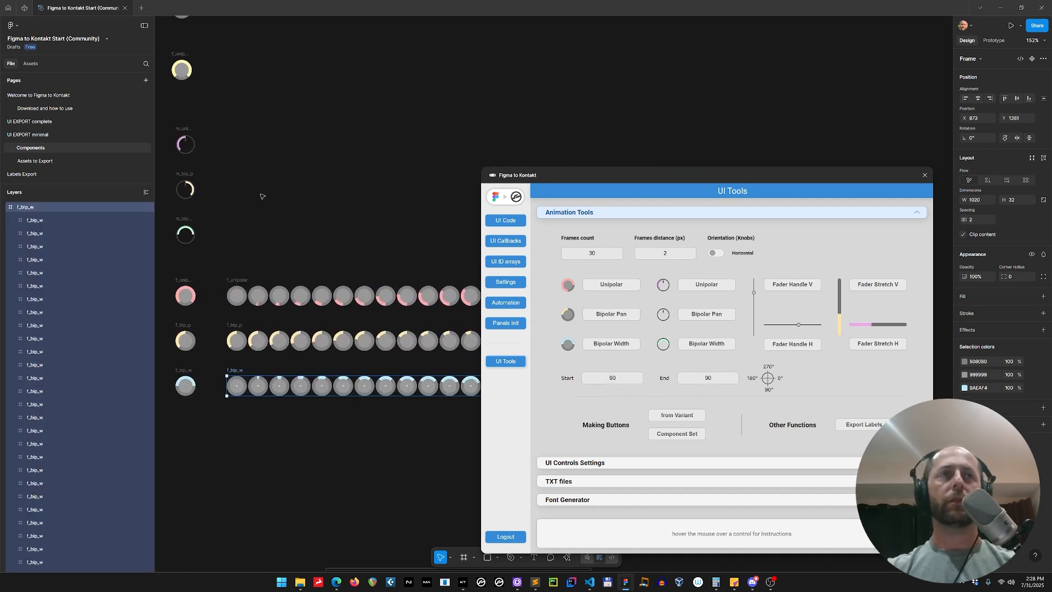
click(771, 103)
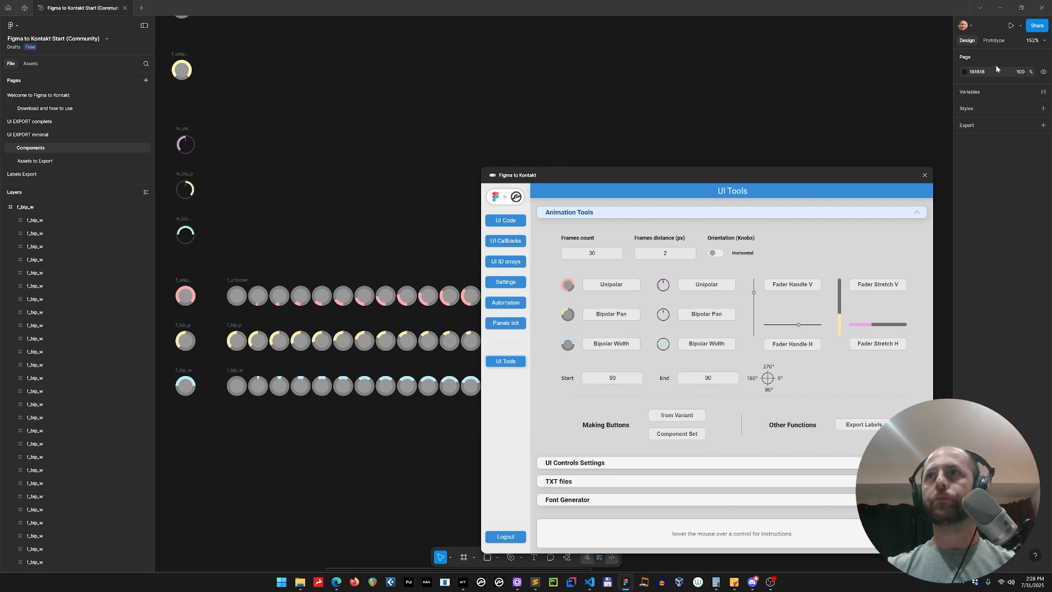
text(ffffff)
key(Return)
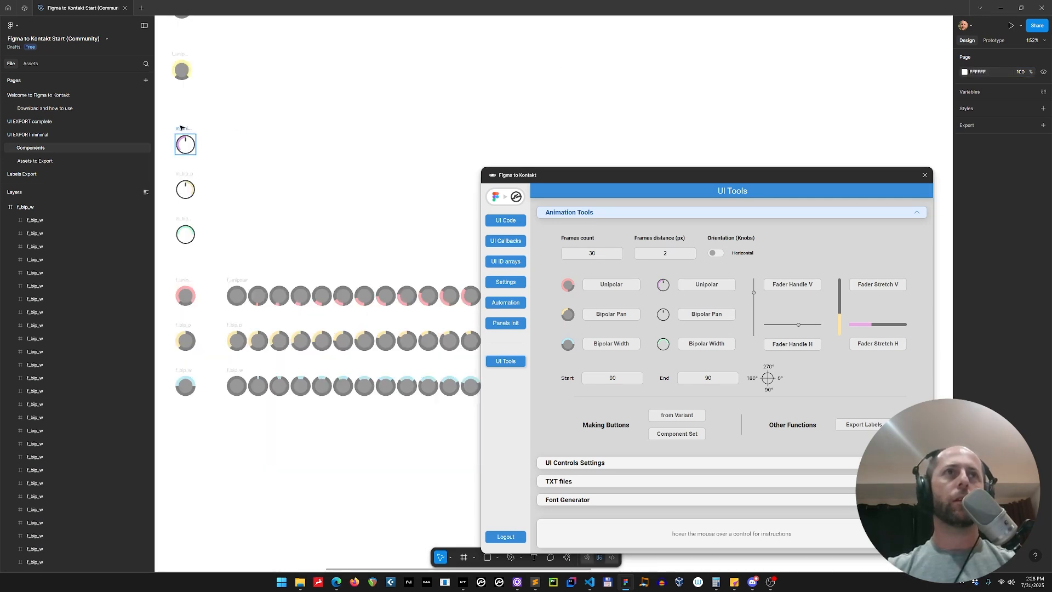
Generate a Unipolar sprite sheet from the m_unipolar knob and undo it
click(186, 142)
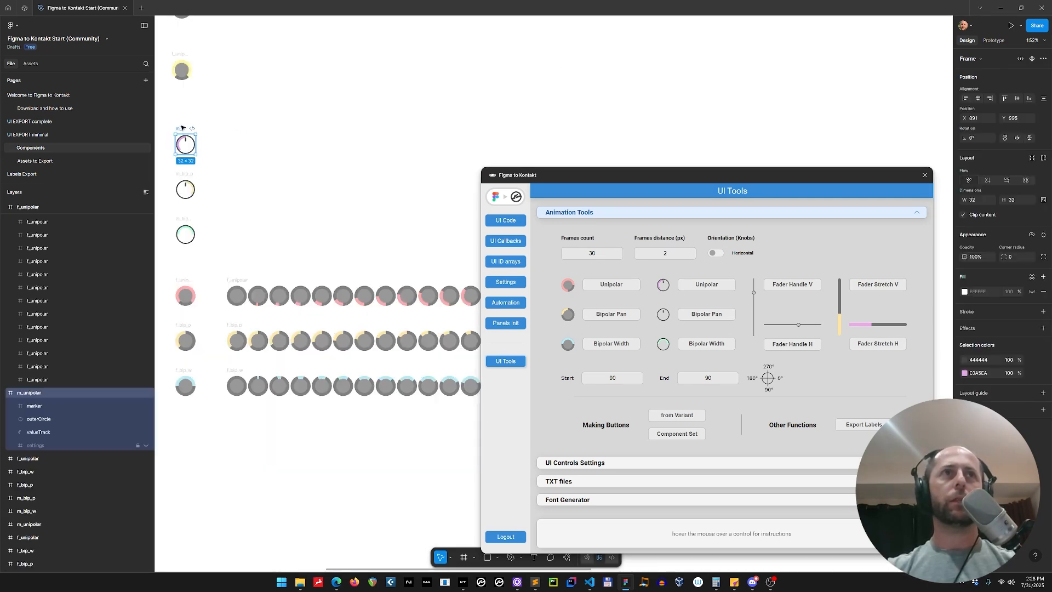
click(709, 284)
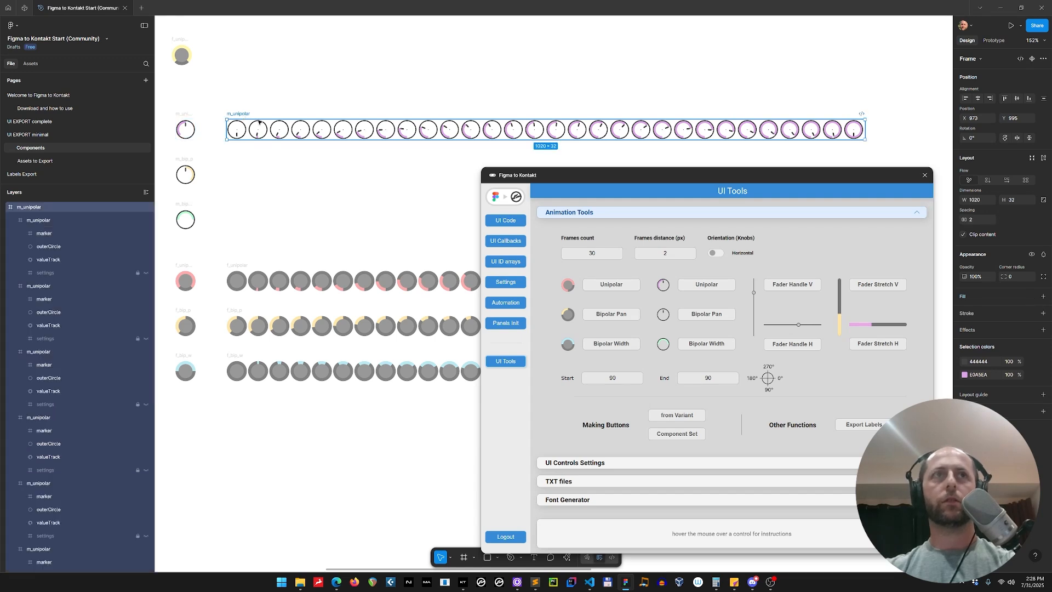
key(ctrl+z)
Set the start angle to 150 and end to 30, and generate a Unipolar sprite sheet from the m_unipolar knob
double_click(613, 378)
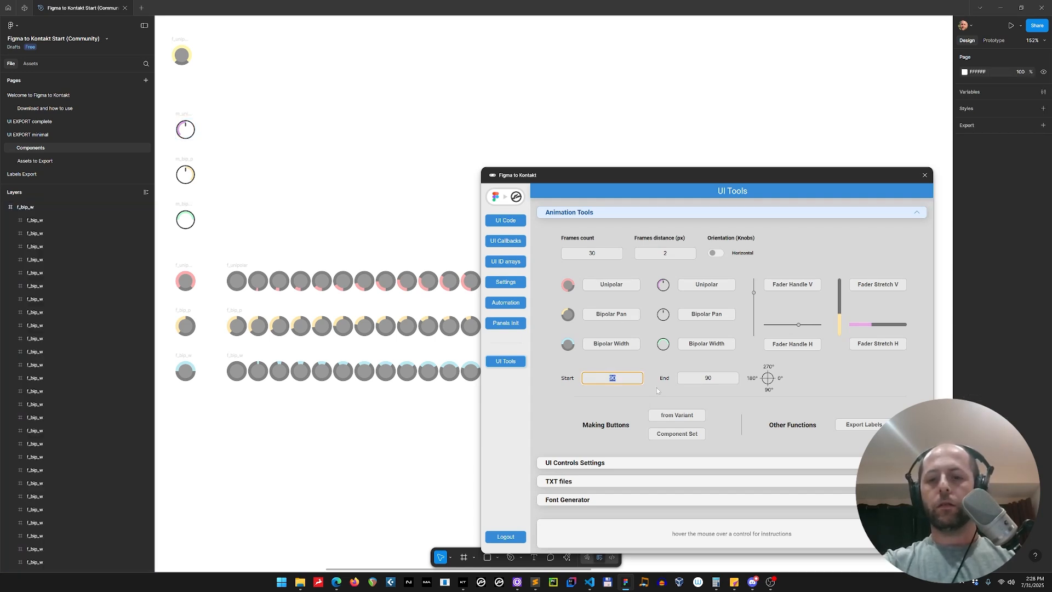
text(150)
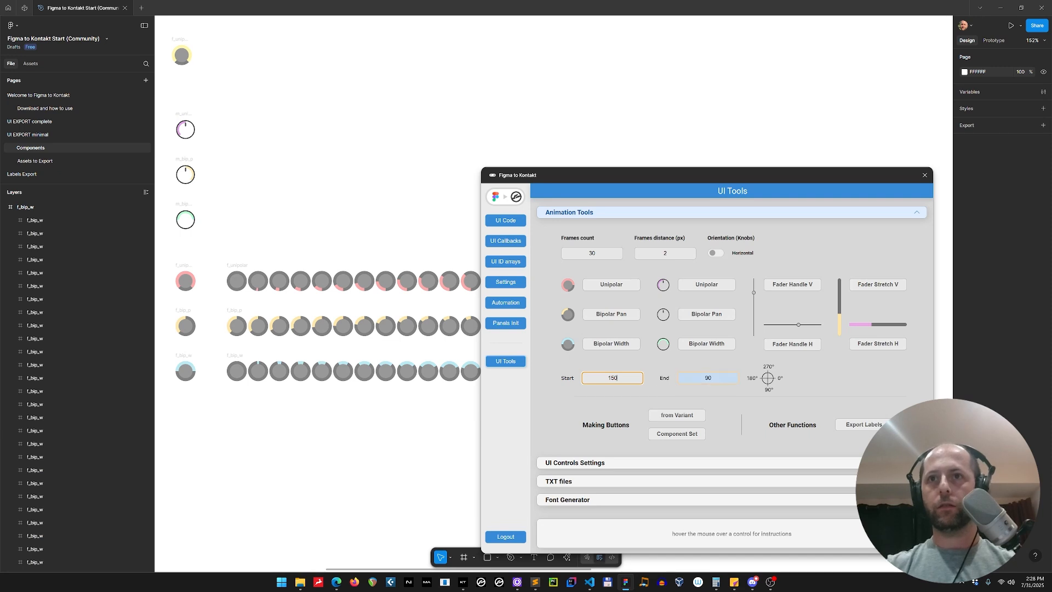
double_click(708, 378)
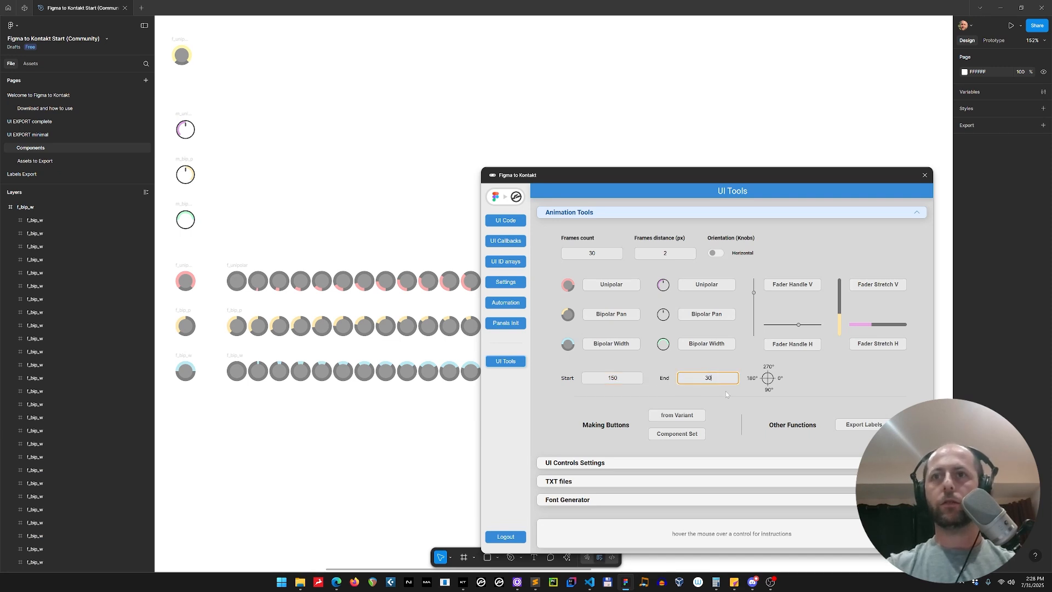
click(185, 130)
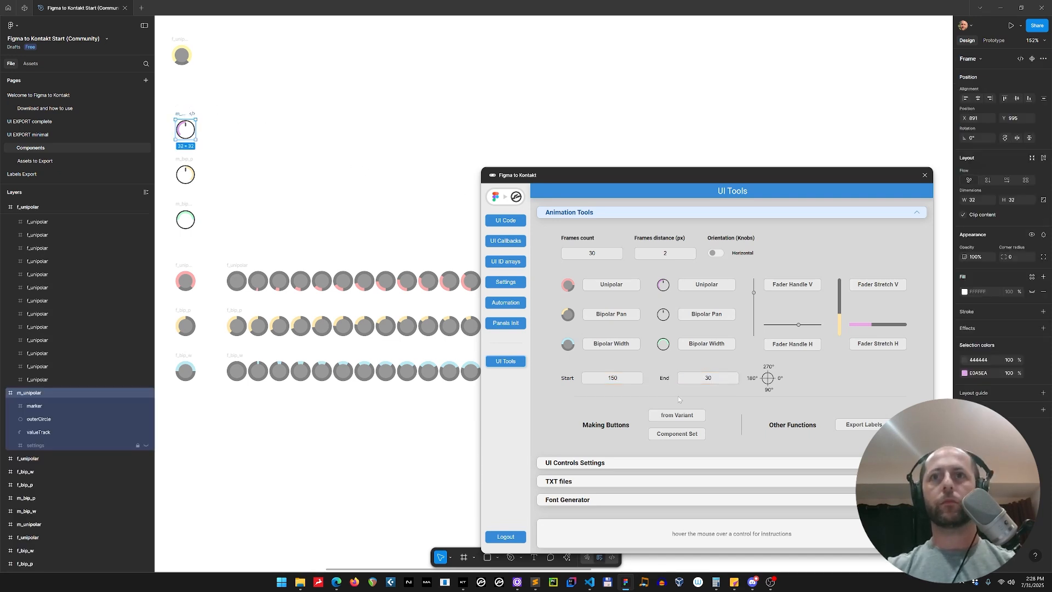
click(703, 288)
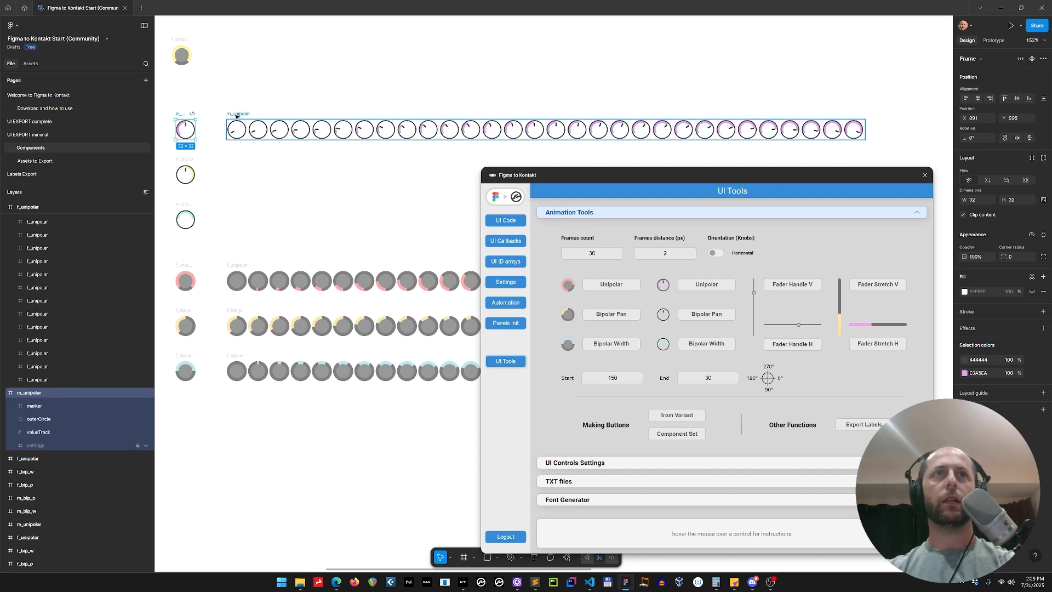
Recolor the m_bip_p knob's accent from FFEAB2 to blue 7D9FF3
scroll(230, 115, down, 5)
scroll(237, 116, up, 2)
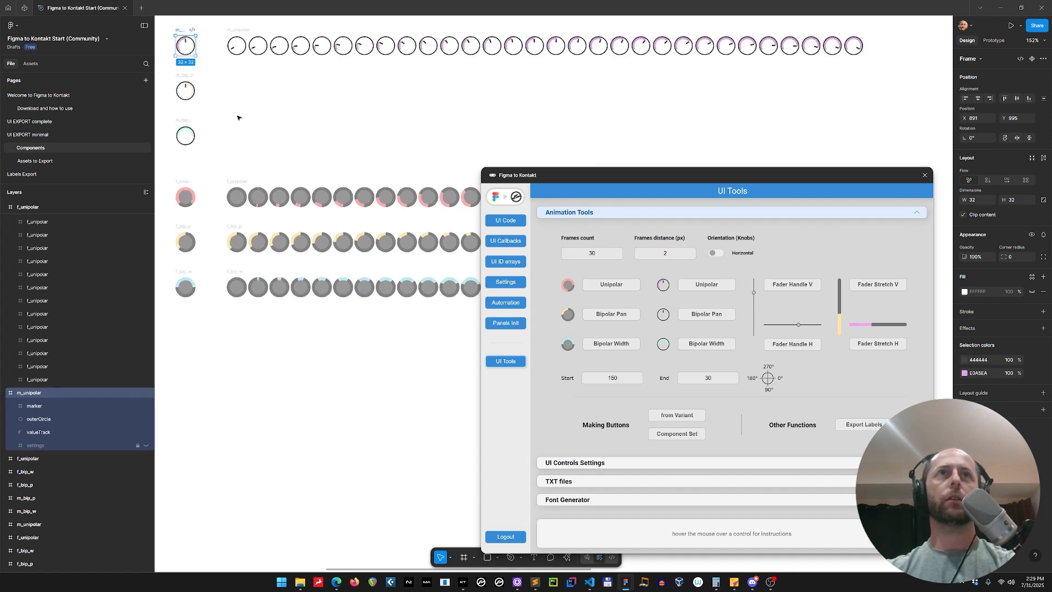
click(191, 86)
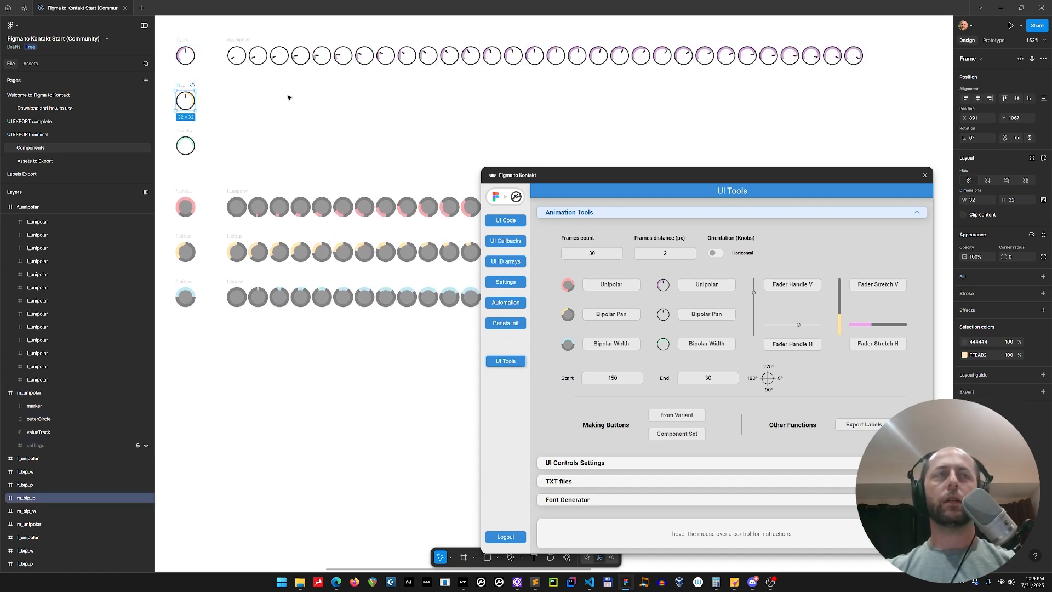
click(965, 355)
drag(889, 475, 920, 475)
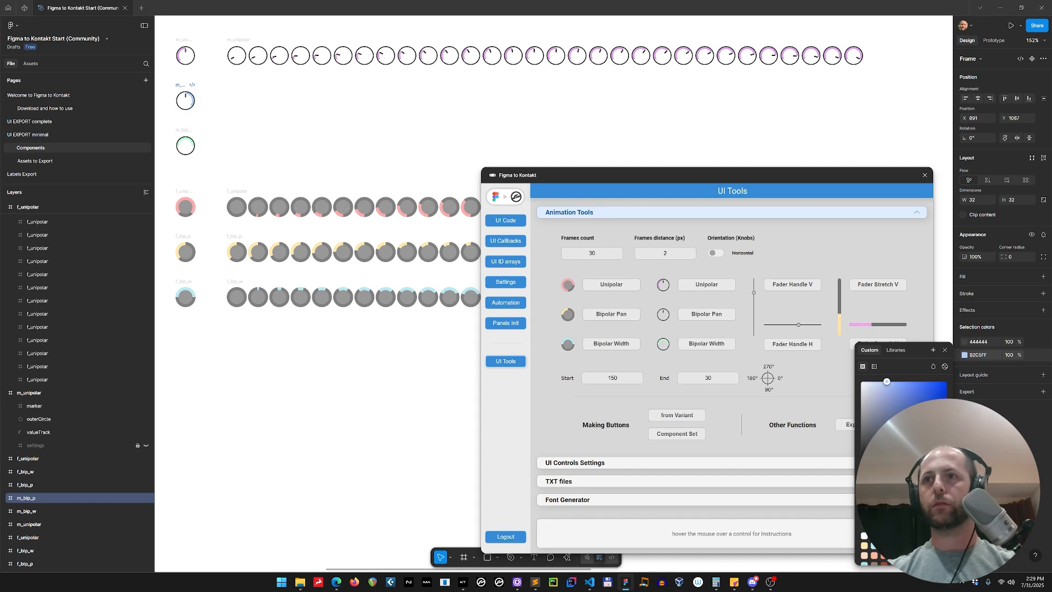
click(914, 394)
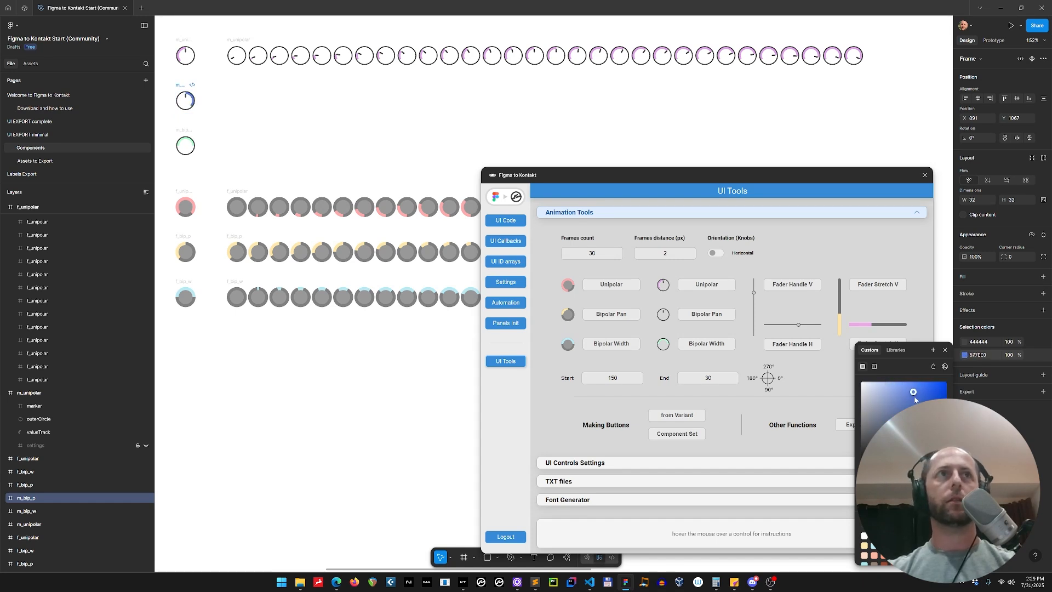
click(902, 385)
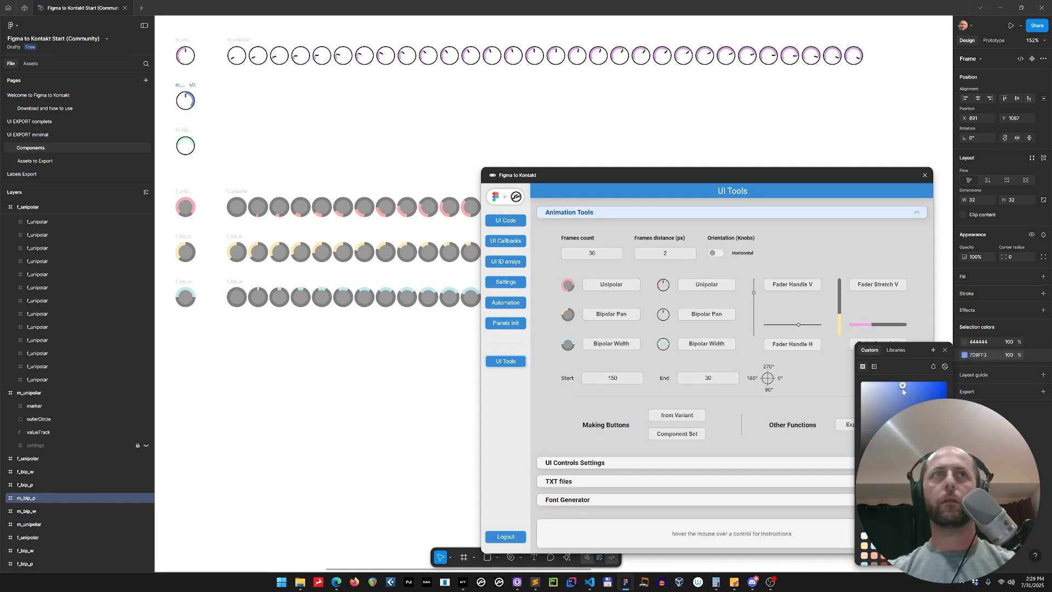
Set the start angle to 100 and end to 90, and generate a Bipolar Pan sprite sheet from the m_bip_p knob
double_click(613, 378)
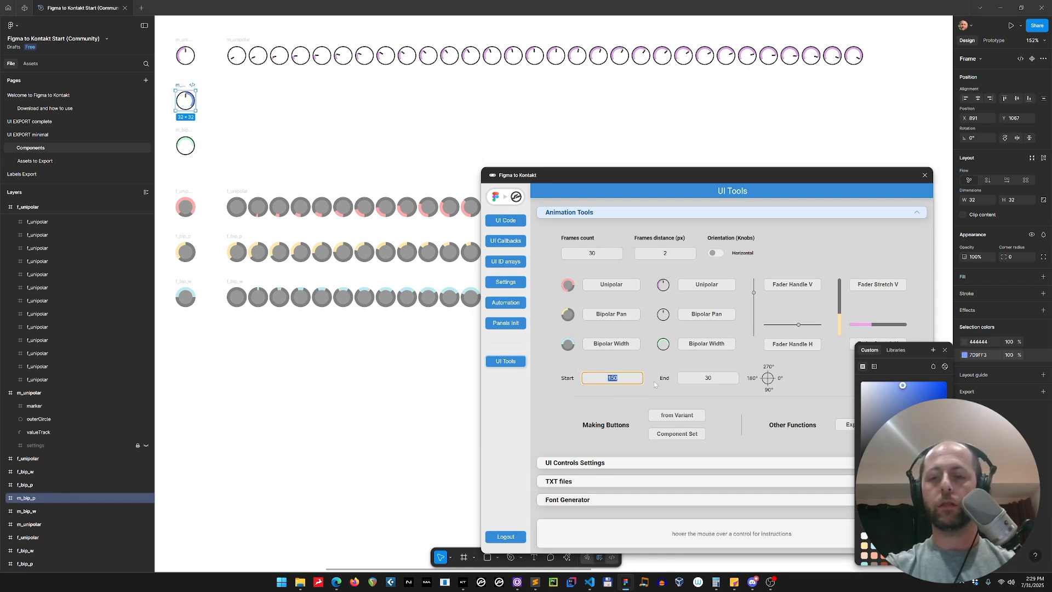
text(100)
key(Tab)
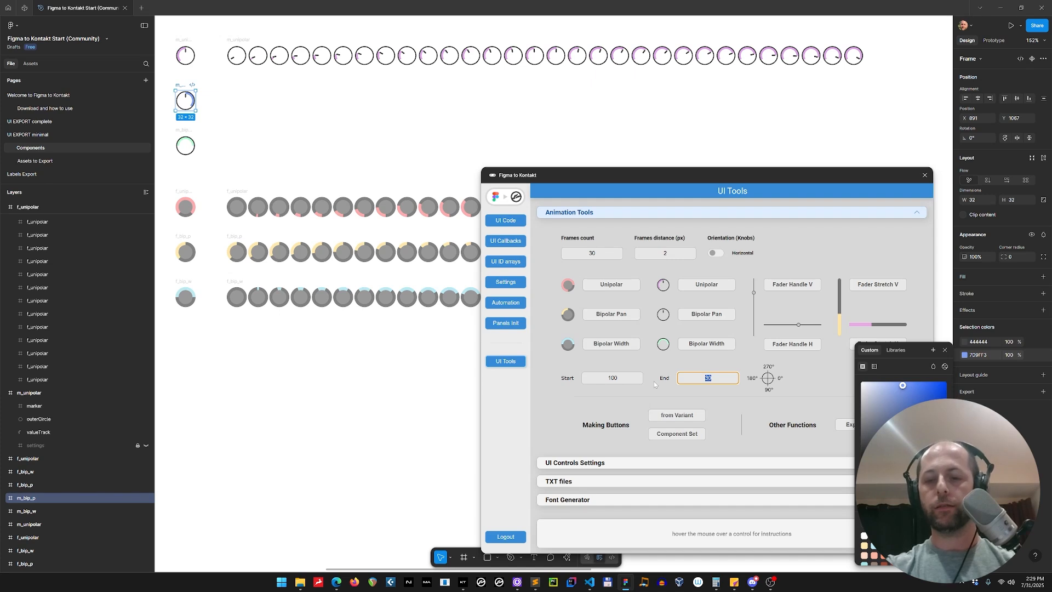
text(80)
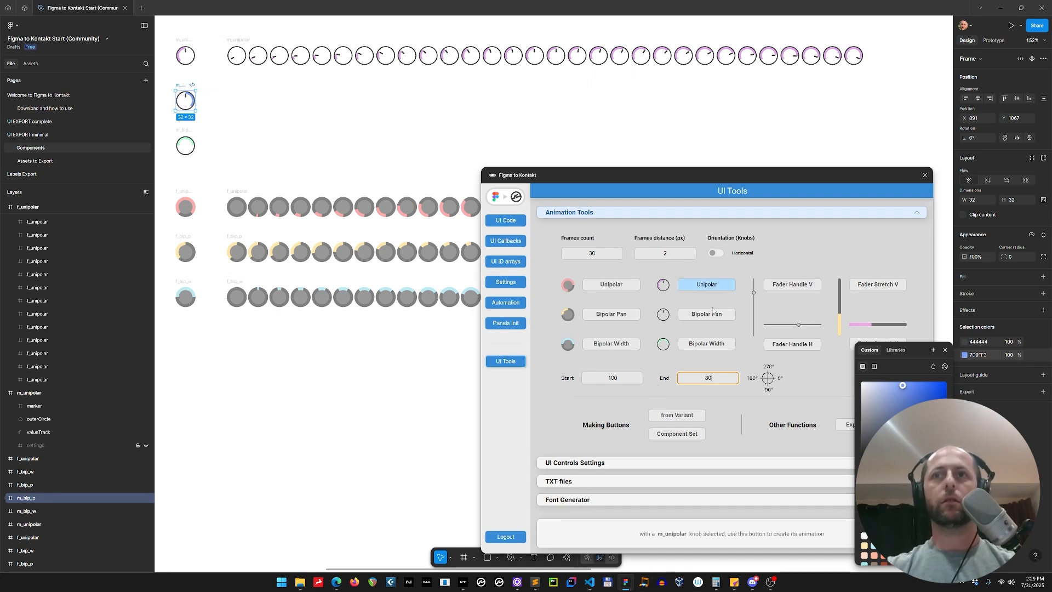
click(706, 314)
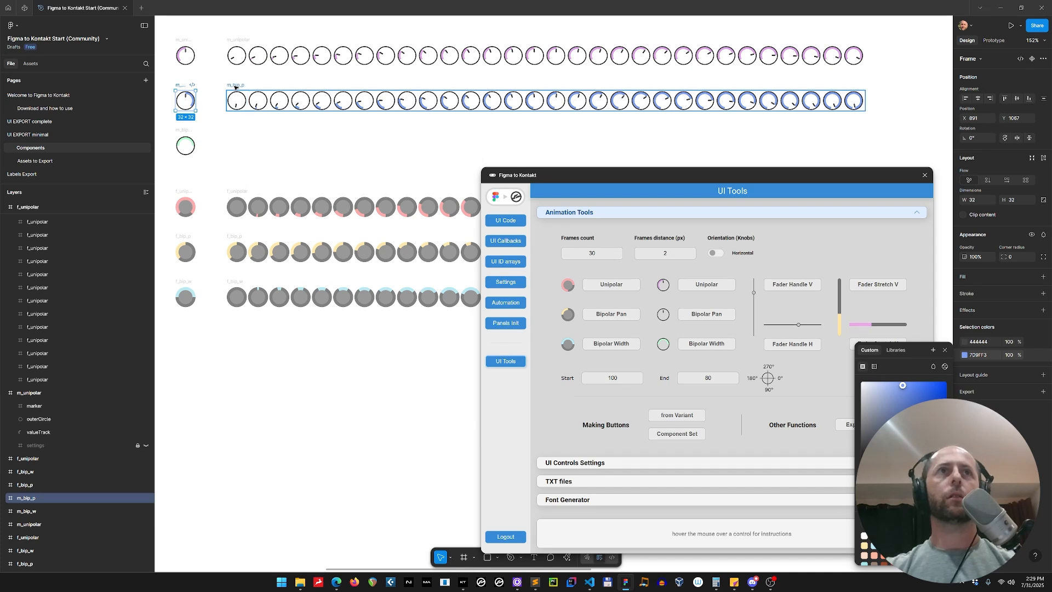
Generate a Bipolar Width sprite sheet from the m_bip_w knob and delete it
click(185, 145)
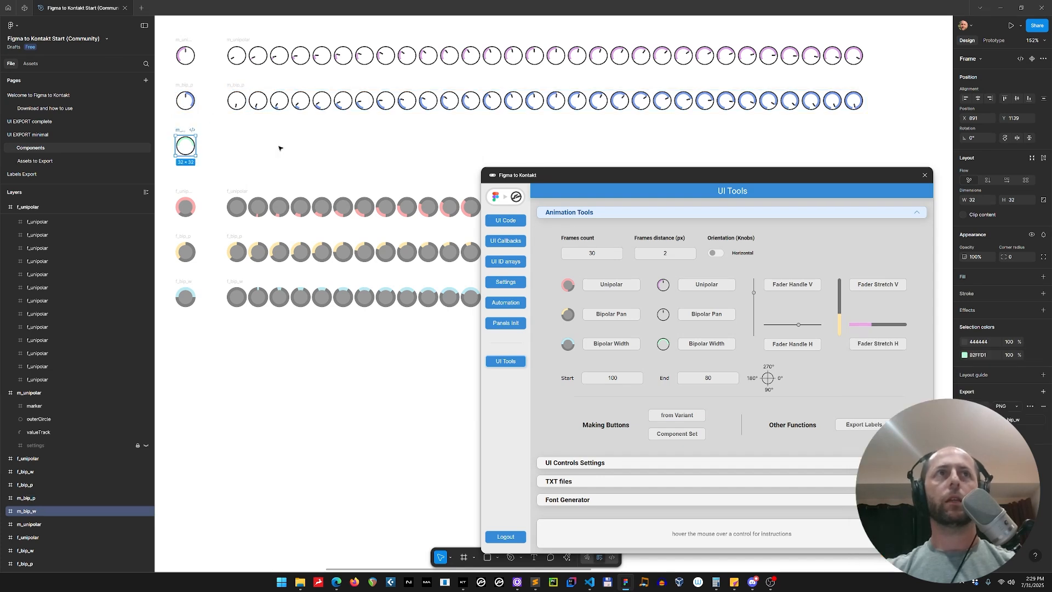
click(707, 345)
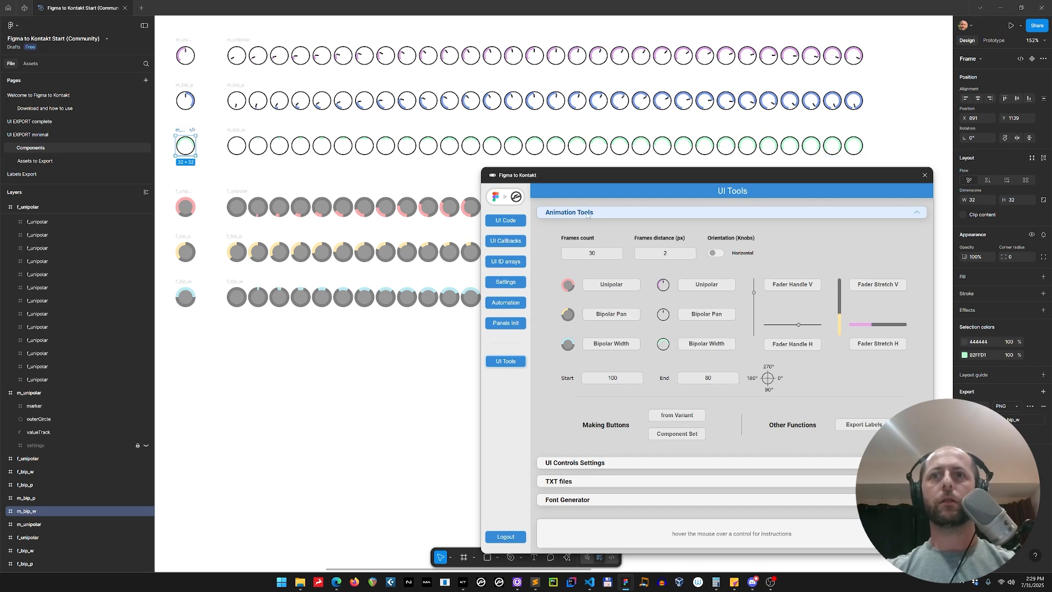
click(237, 131)
key(Delete)
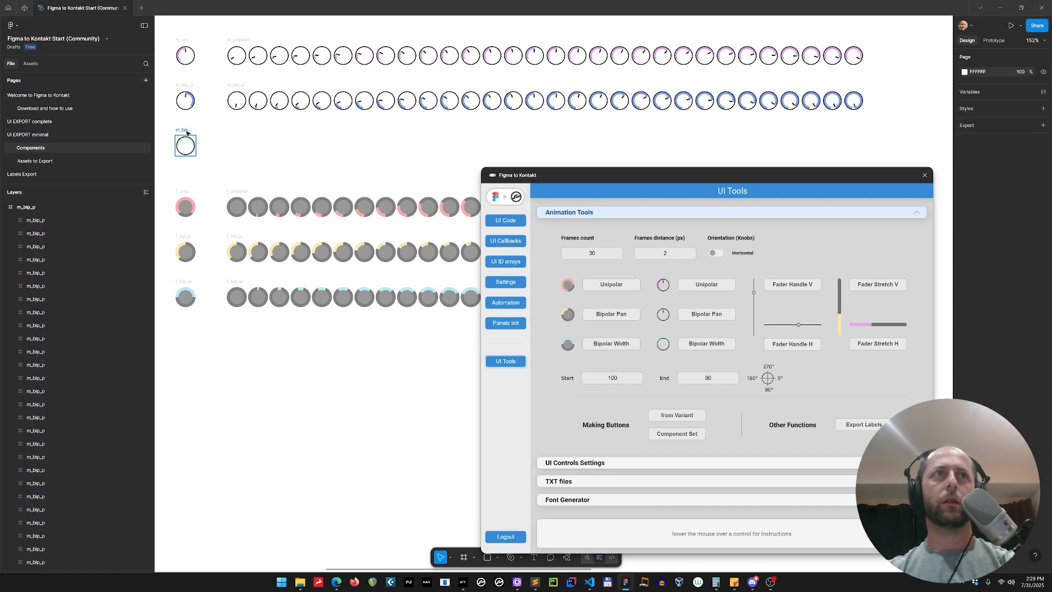
Recolor the m_bip_w knob's accent to green 2CA55C
click(185, 131)
click(965, 355)
click(930, 423)
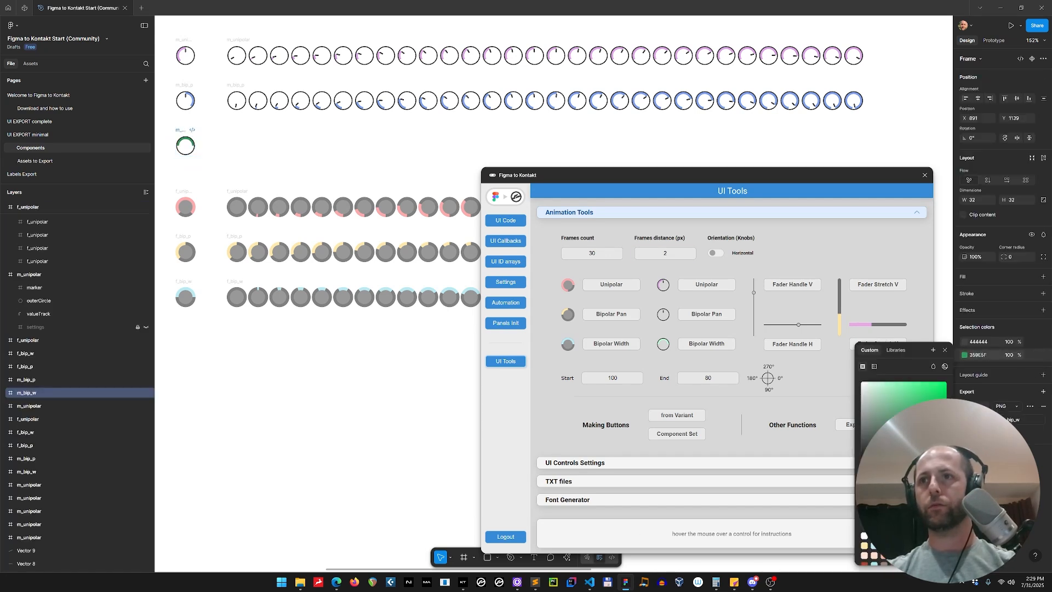
drag(930, 423, 924, 411)
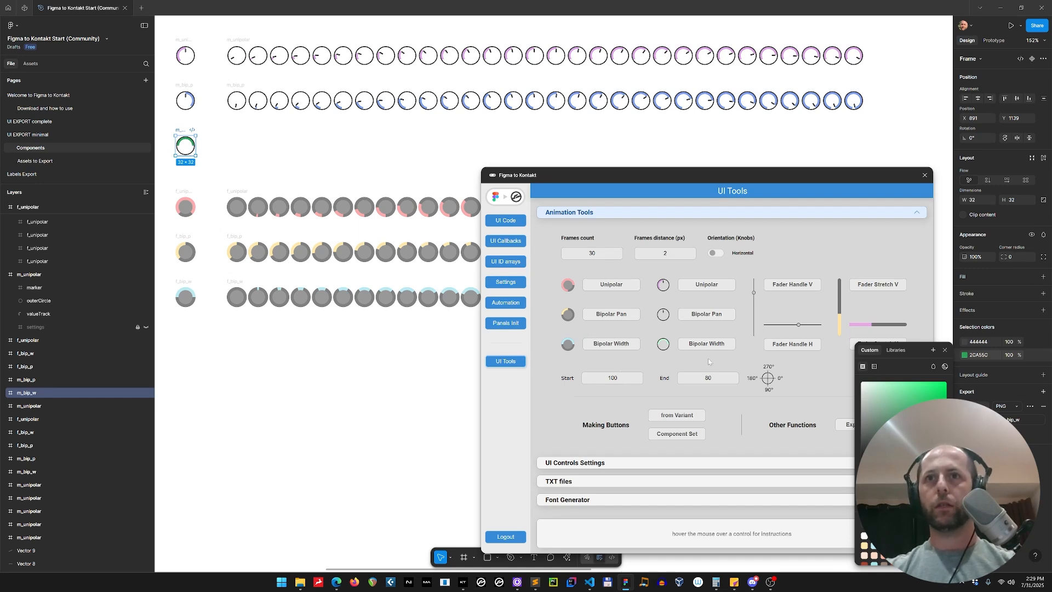
Set start and end angles to 90 and generate a Bipolar Width sprite sheet from the m_bip_w knob
click(585, 374)
text(90)
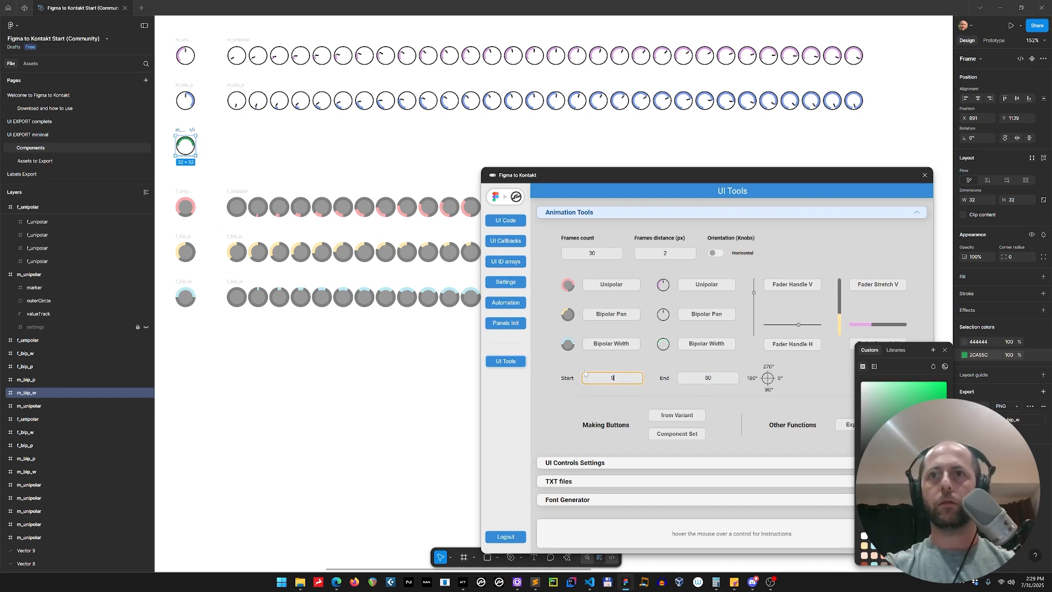
key(Tab)
text(90)
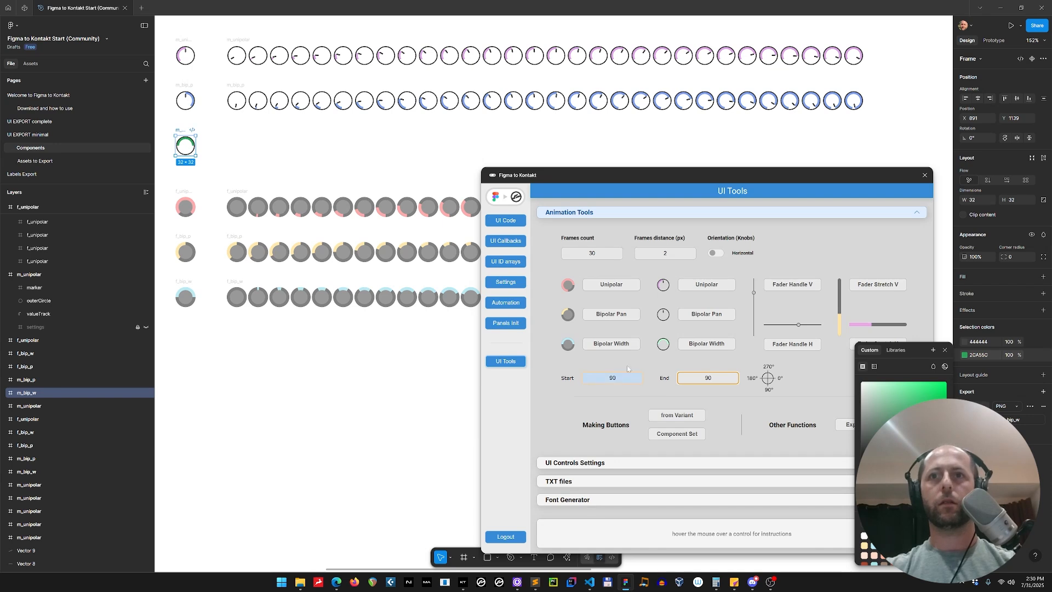
click(707, 344)
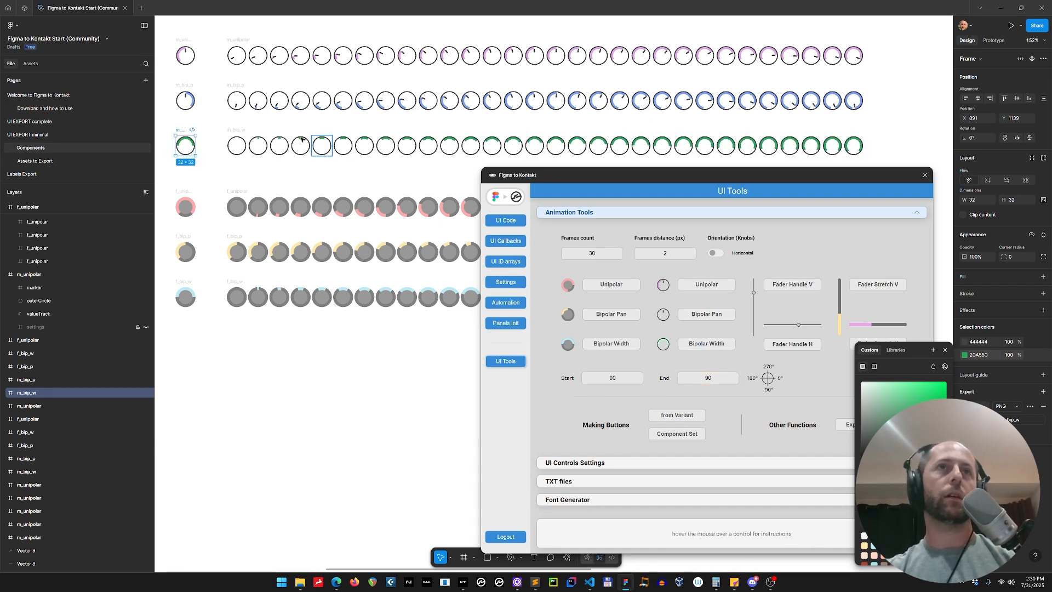
Inspect the new Bipolar Width sheet, the m_bip_w and f_bip_w knobs, and the m_bip_w layer contents
click(323, 138)
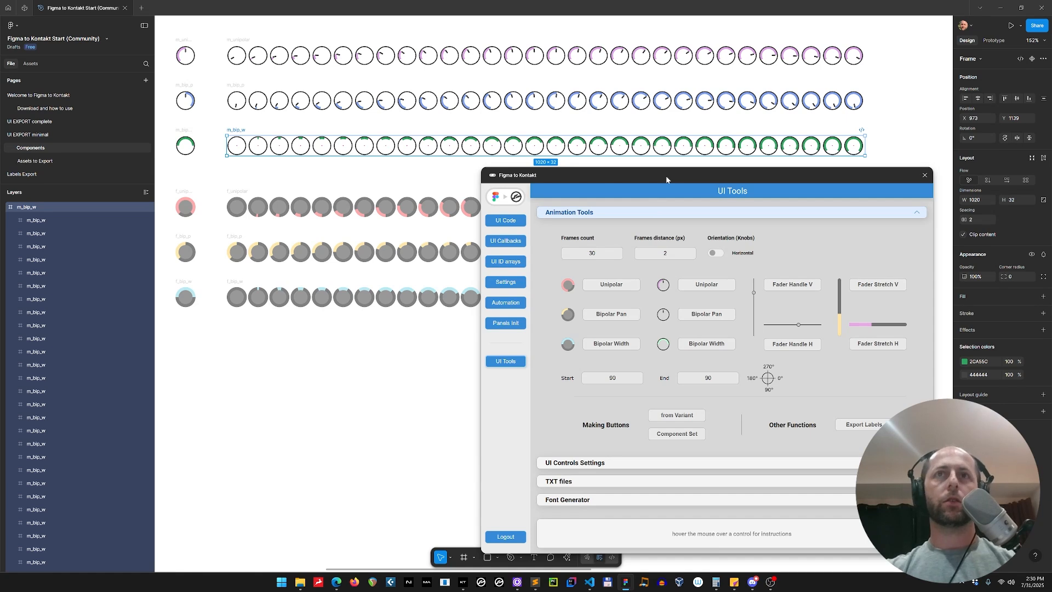
click(318, 329)
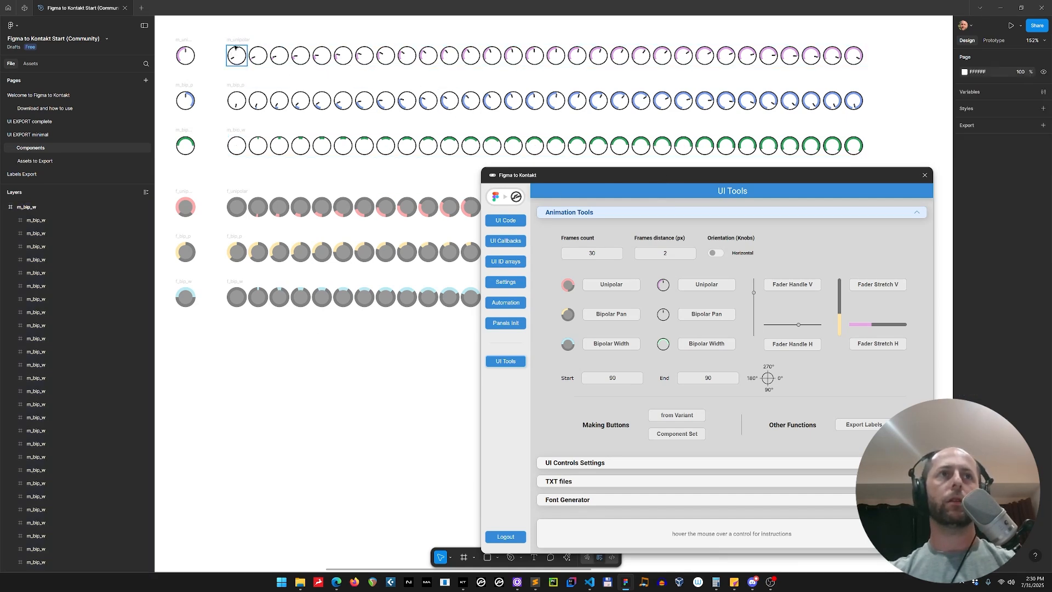
click(187, 146)
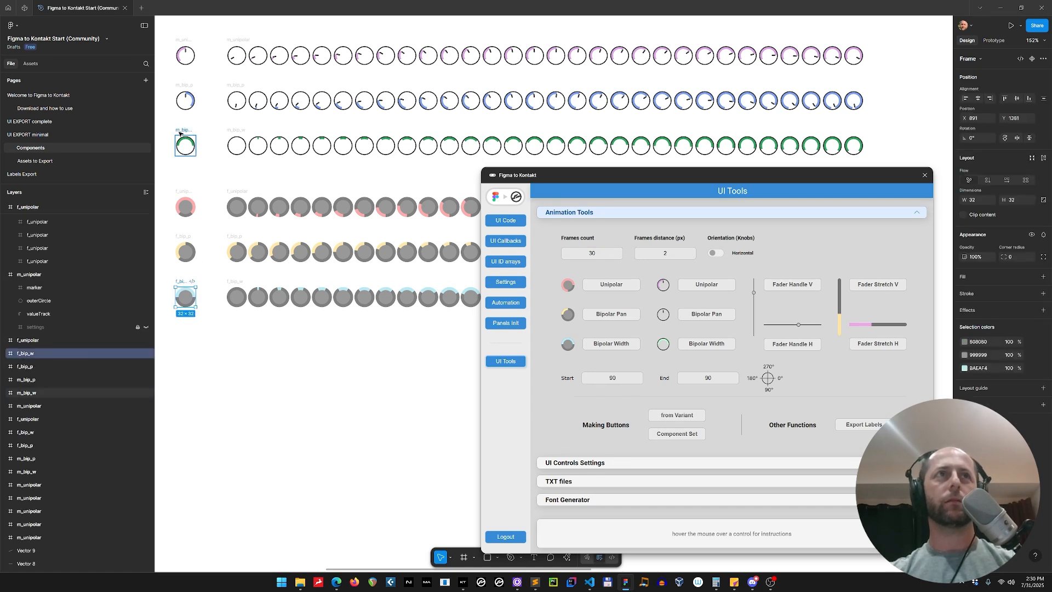
click(194, 281)
click(186, 145)
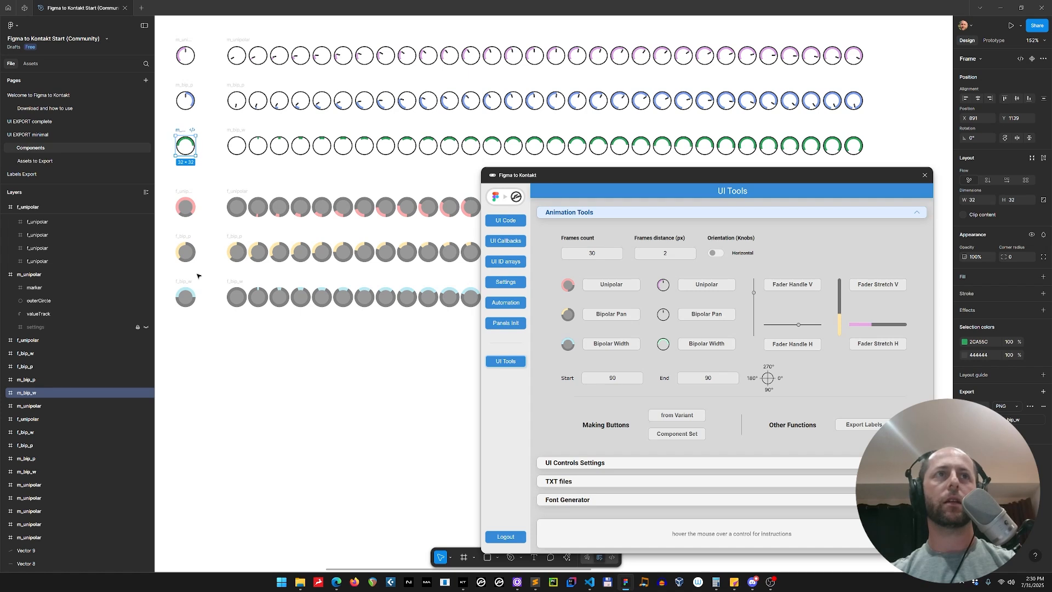
click(186, 295)
click(184, 130)
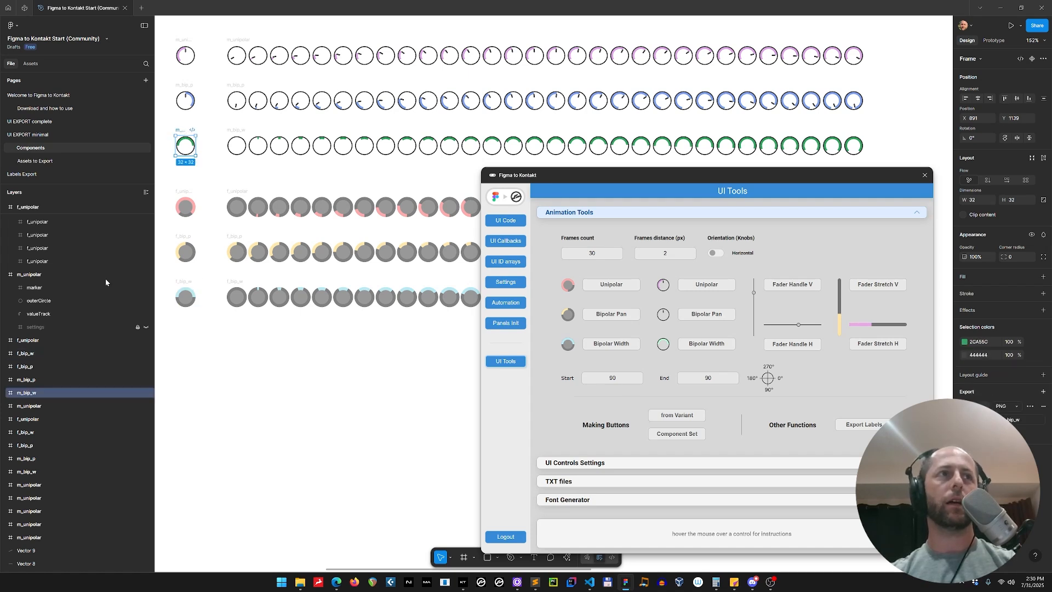
click(5, 393)
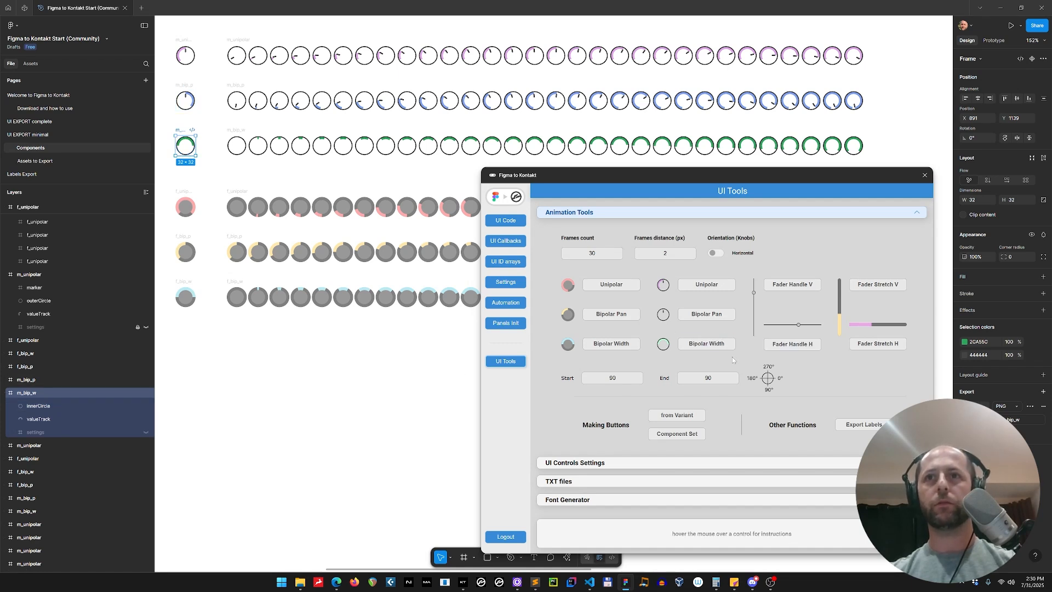
mouse_move(684, 346)
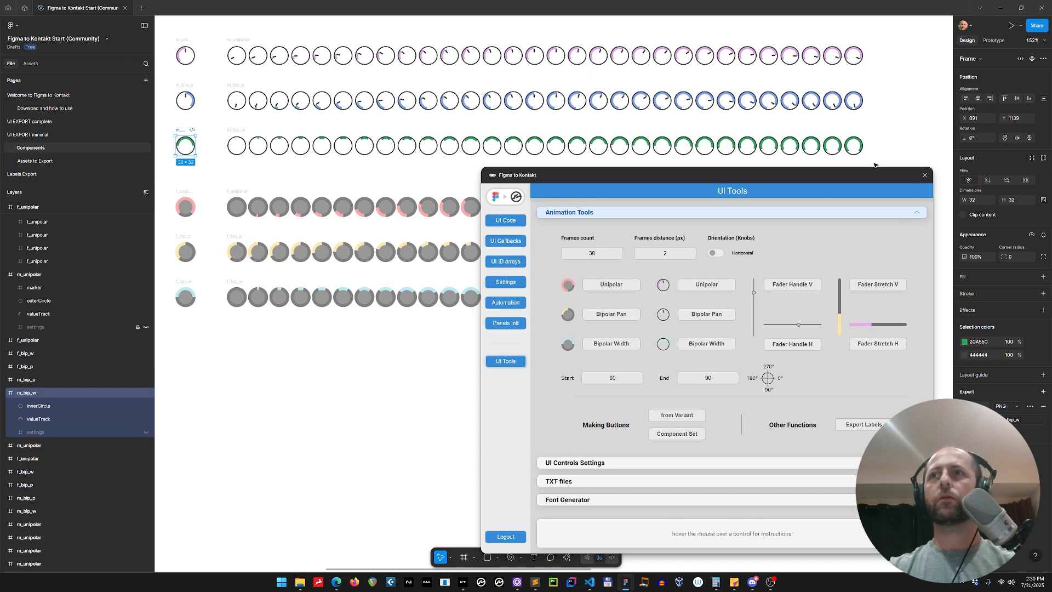
drag(868, 179, 871, 163)
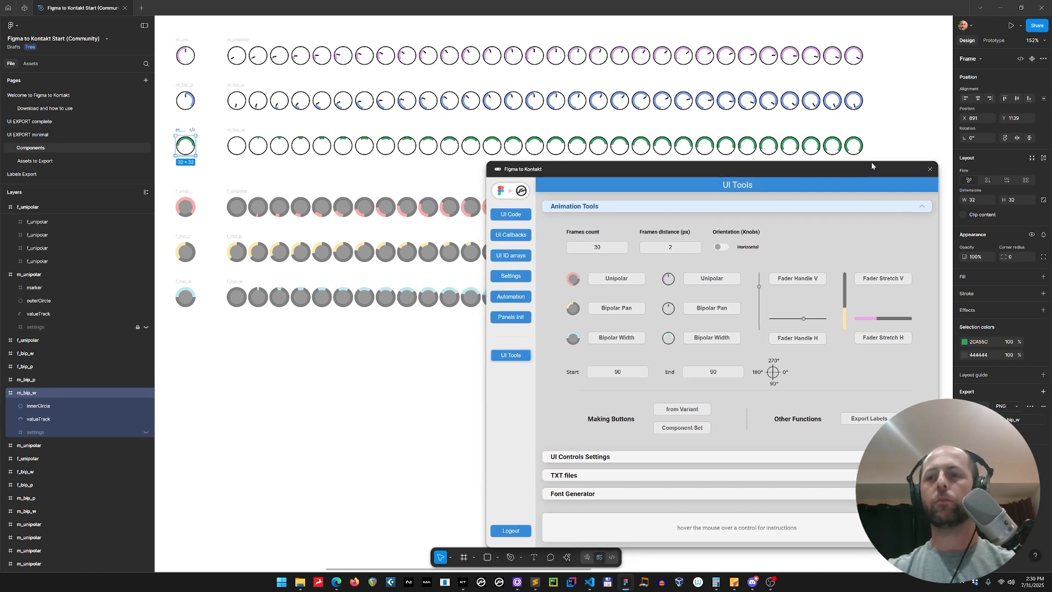